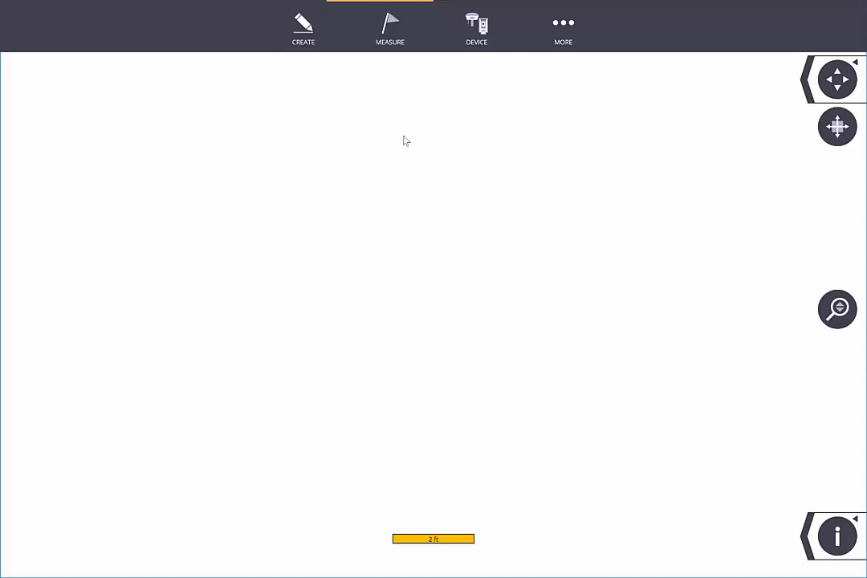
Create a new job named "Importing PDF3" in the local Trimble Field Link Jobs folder.
click(553, 31)
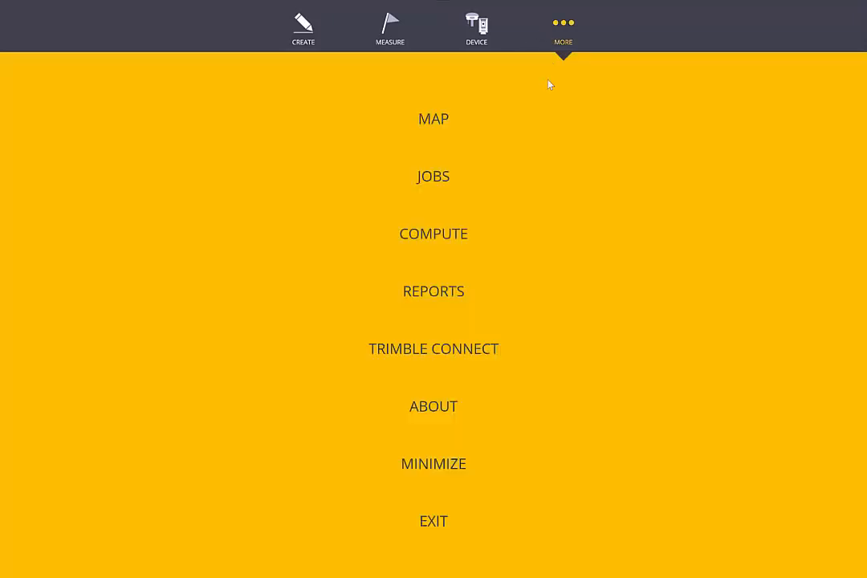
click(443, 176)
click(461, 255)
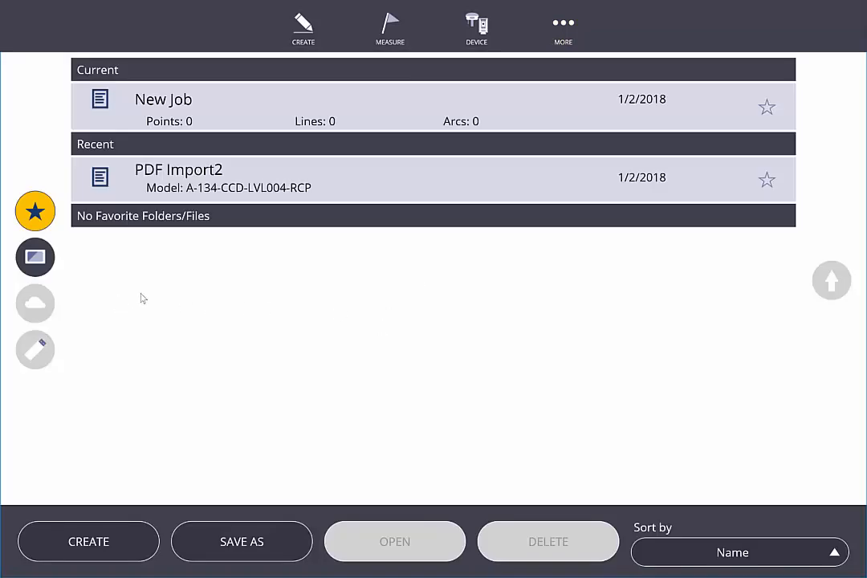
click(36, 261)
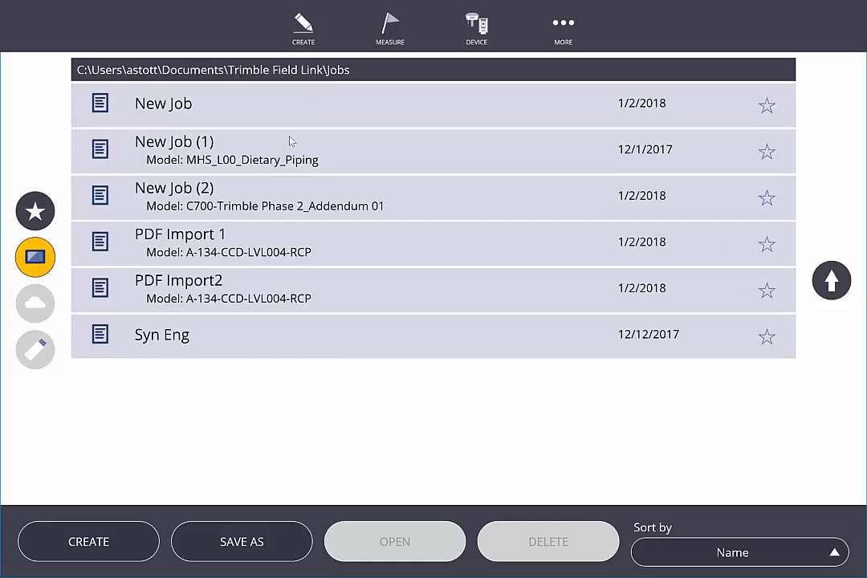
click(116, 544)
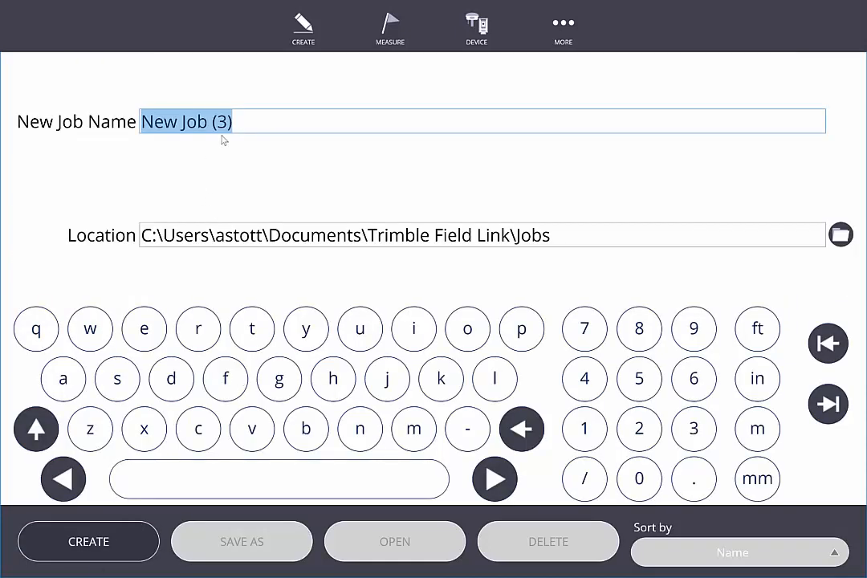
text(Impor)
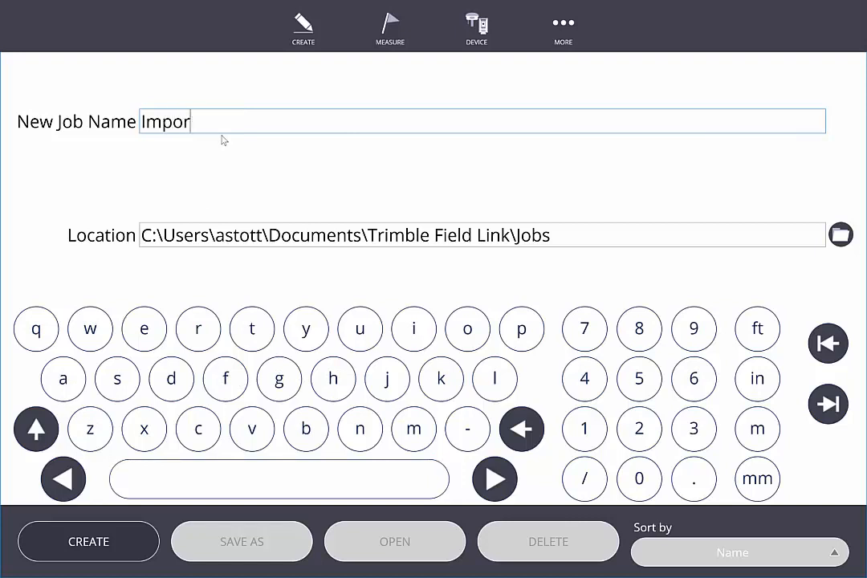
text(ting PDF)
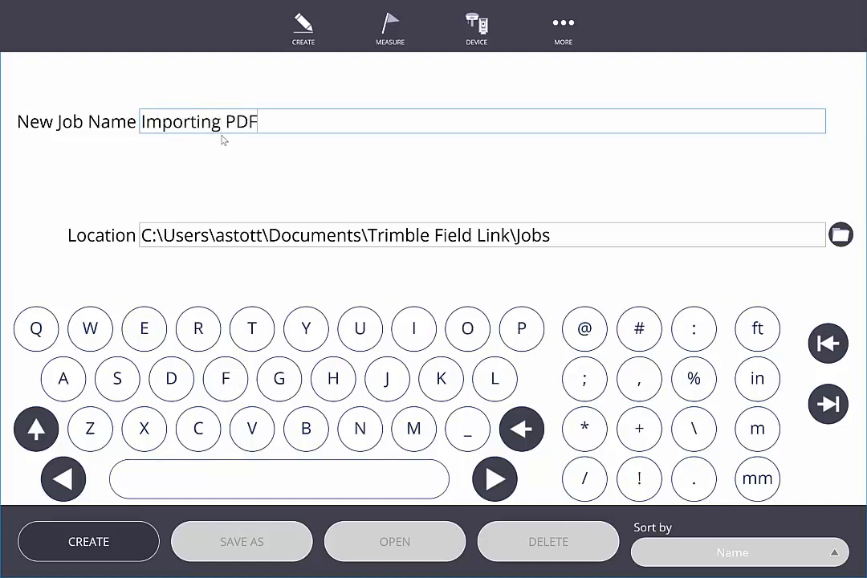
text(3)
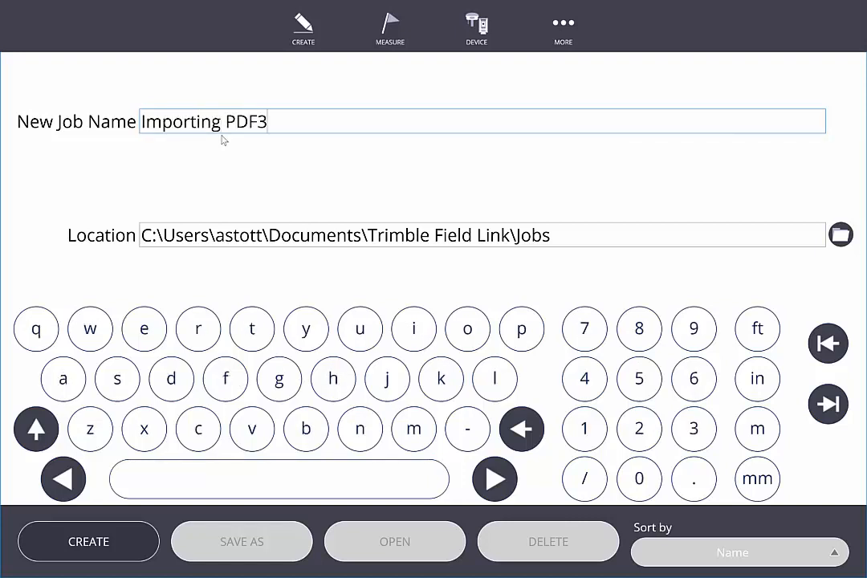
click(105, 537)
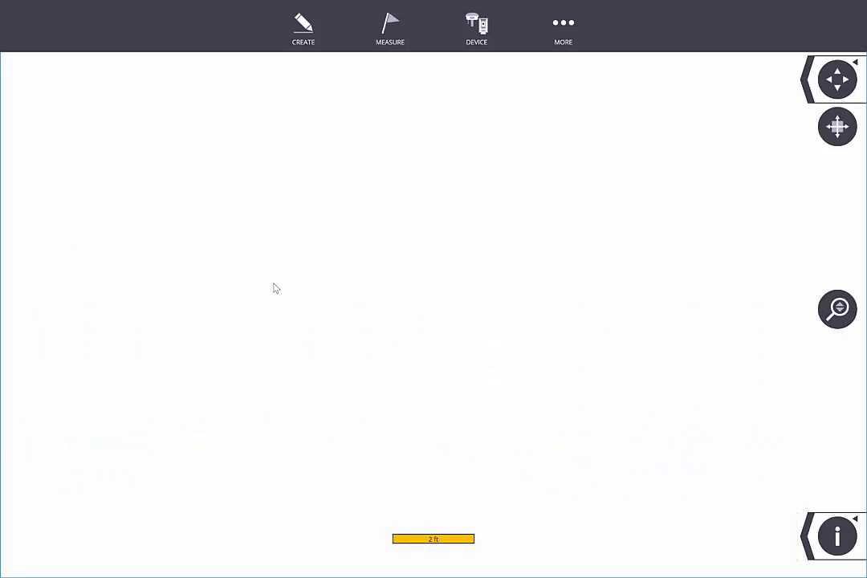
Start importing the A-134-CCD-LVL004-RCP PDF from the _Sample PDF files folder into the job.
click(563, 24)
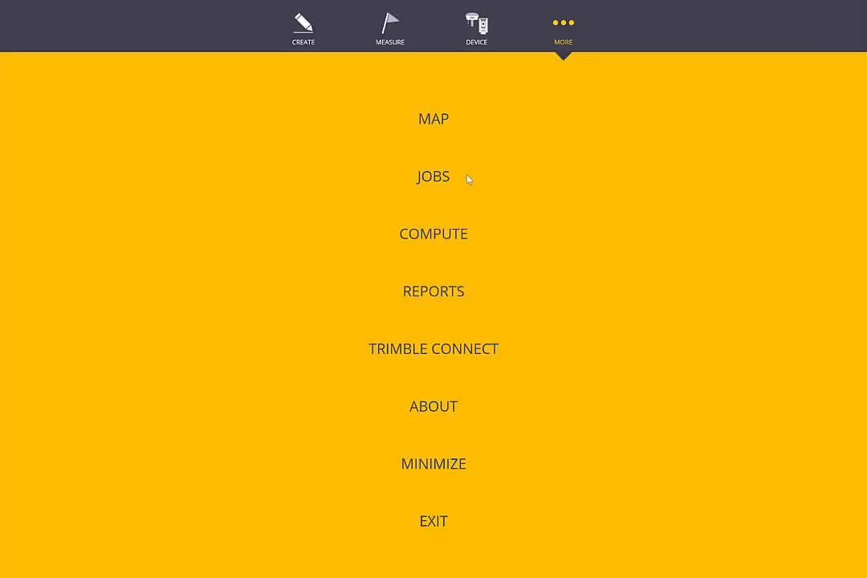
click(437, 178)
click(441, 307)
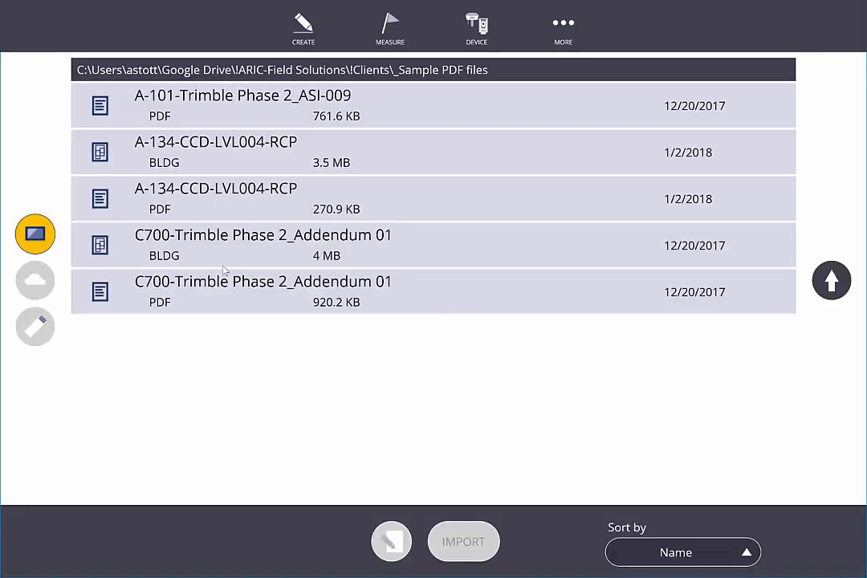
click(165, 208)
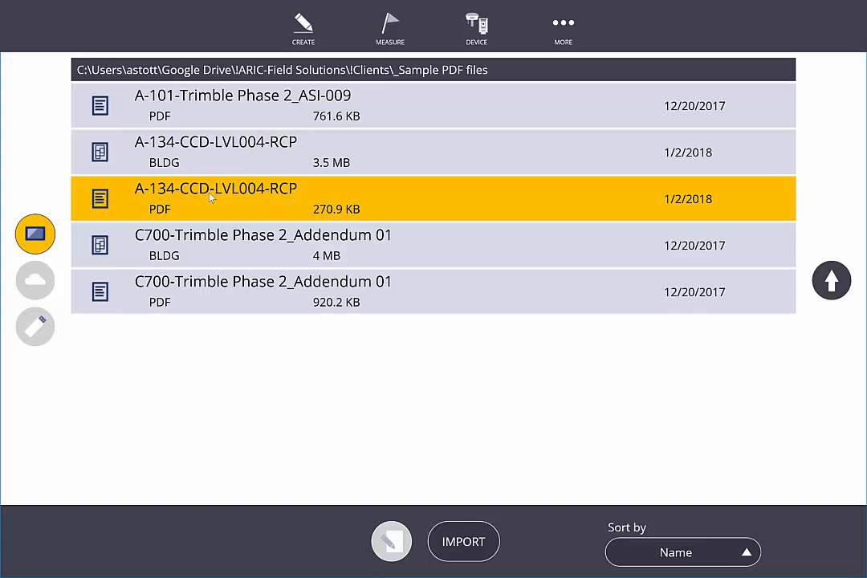
click(472, 543)
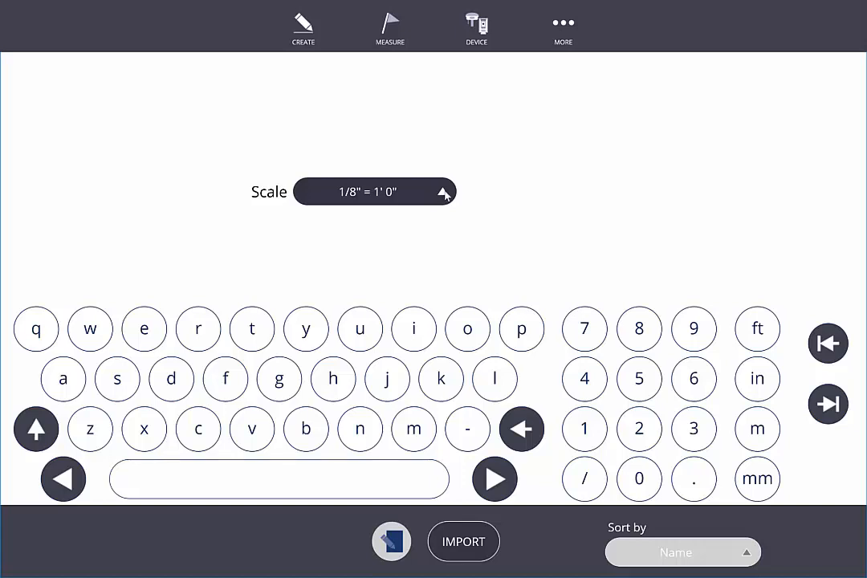
Switch to Chrome to check the drawing scale on the A-134 PDF sheet, and return to Trimble Field Link.
click(570, 26)
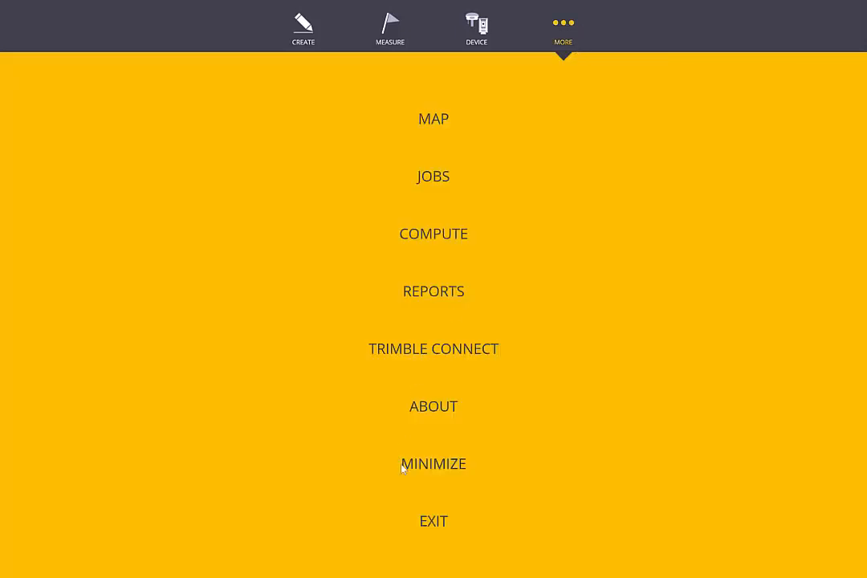
click(438, 466)
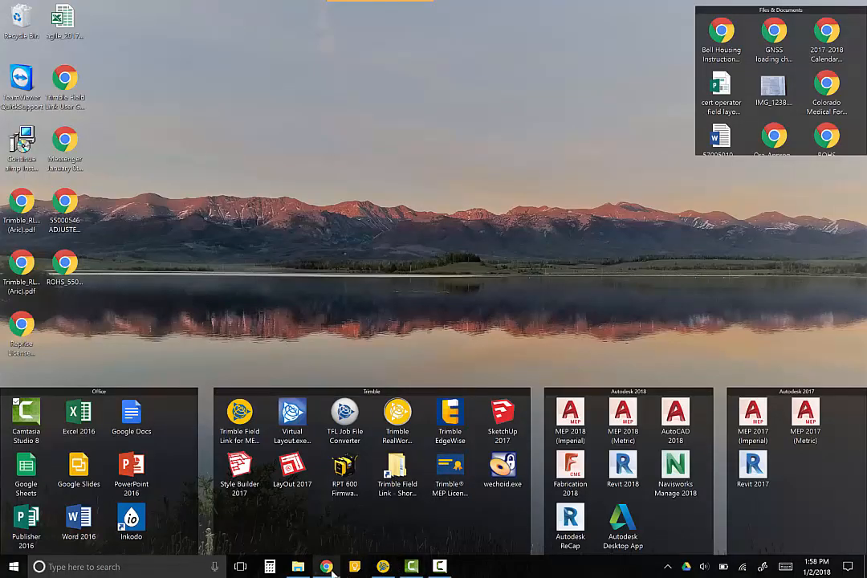
click(326, 566)
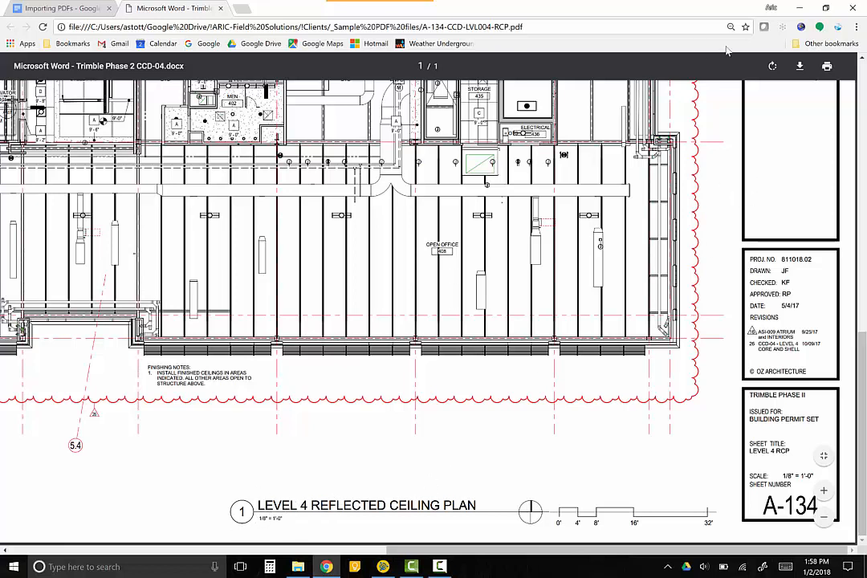
click(800, 10)
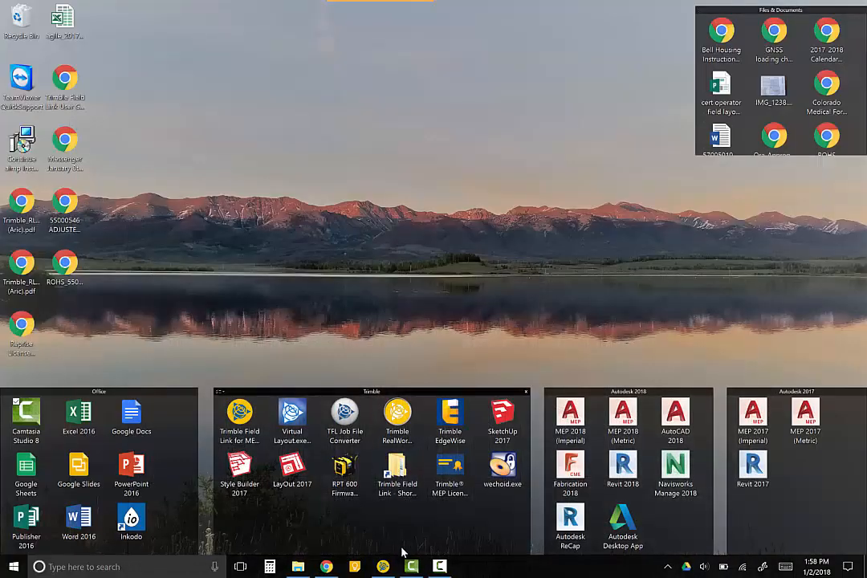
click(383, 567)
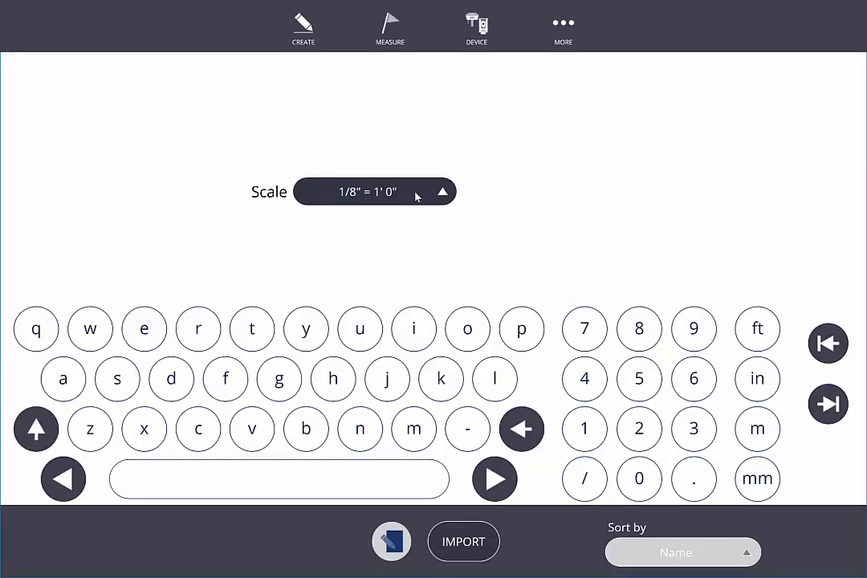
Import the PDF at the scale 1/8" = 1' 0" and display it on the map.
click(442, 196)
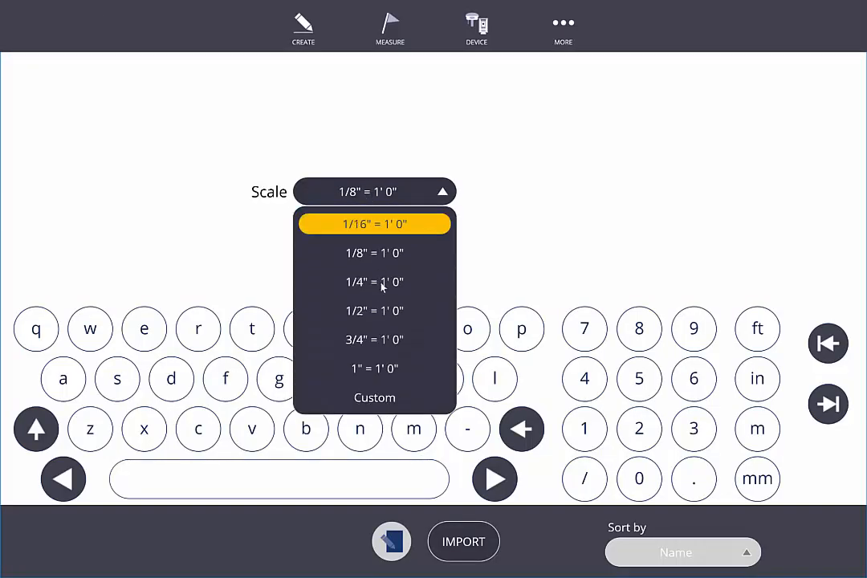
click(385, 200)
click(464, 542)
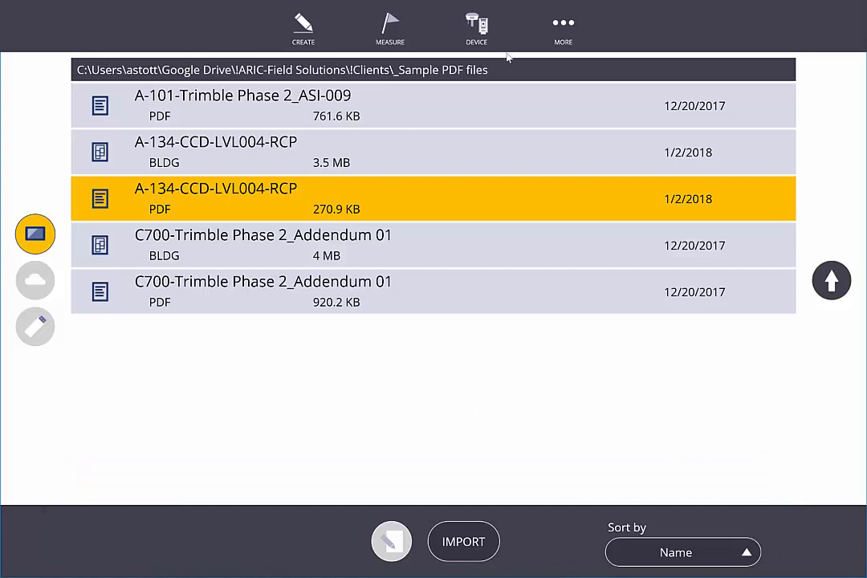
click(562, 29)
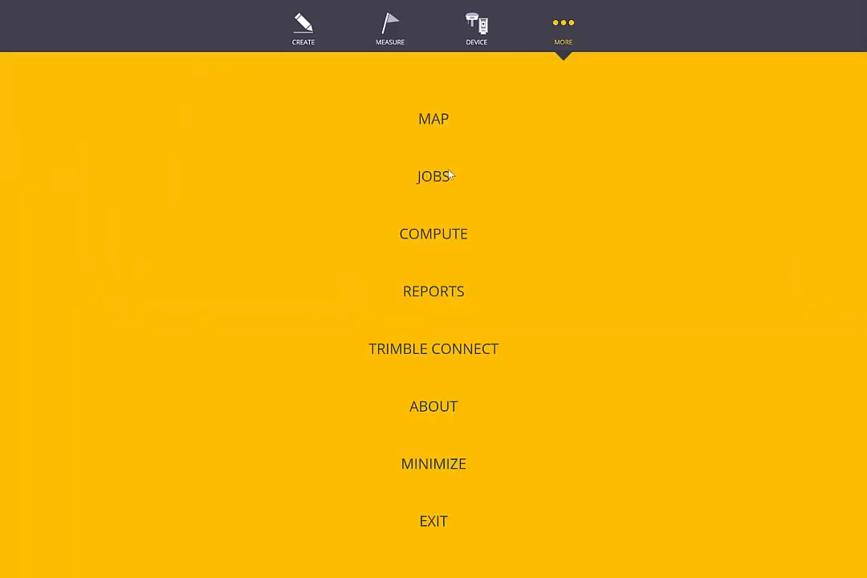
click(441, 119)
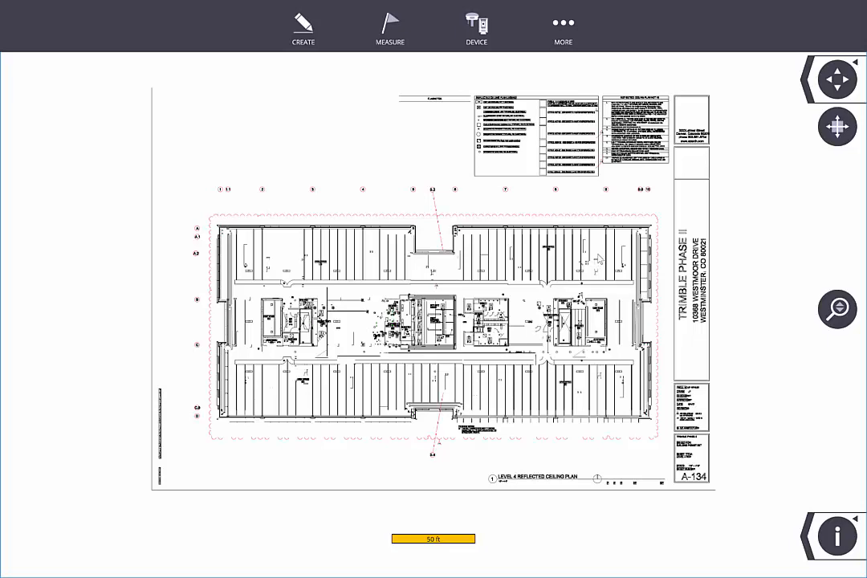
Examine the imported Level 4 reflected ceiling plan, both as a whole sheet and in close-up detail.
scroll(598, 305, up, 3)
scroll(598, 305, up, 3)
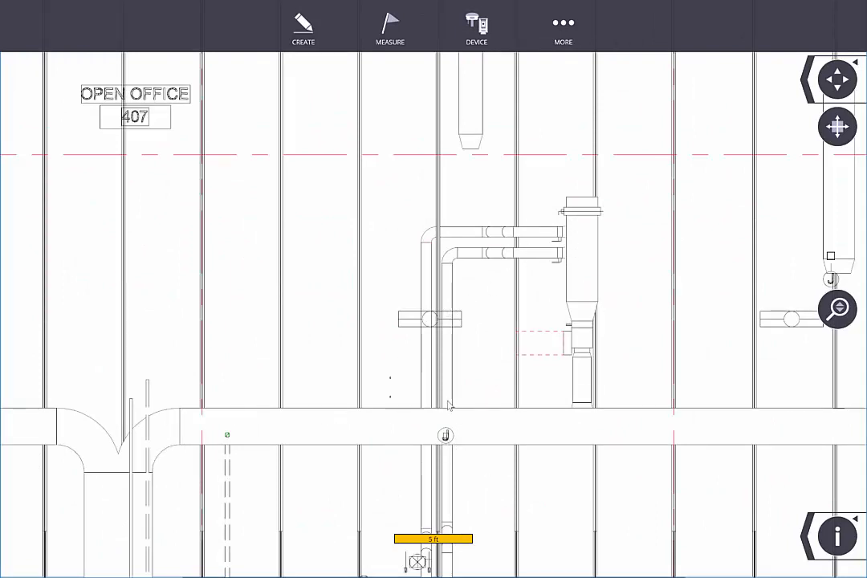
scroll(446, 395, down, 5)
scroll(444, 393, up, 3)
scroll(445, 395, down, 2)
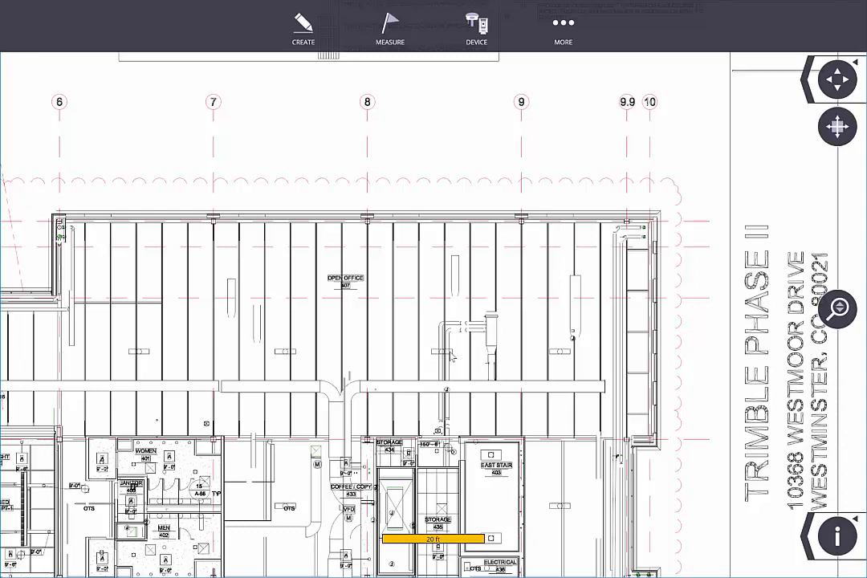
scroll(527, 222, down, 3)
scroll(417, 256, up, 1)
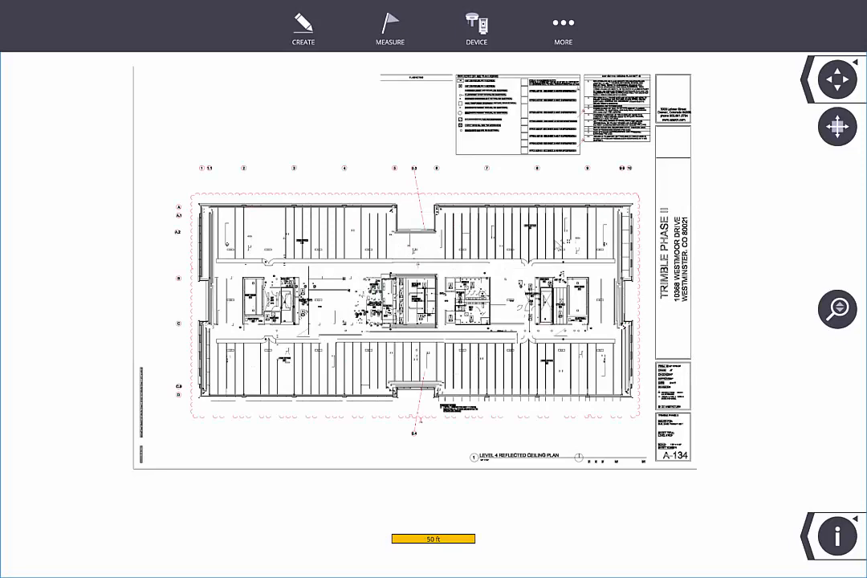
scroll(489, 466, up, 2)
scroll(491, 467, up, 2)
scroll(449, 422, down, 4)
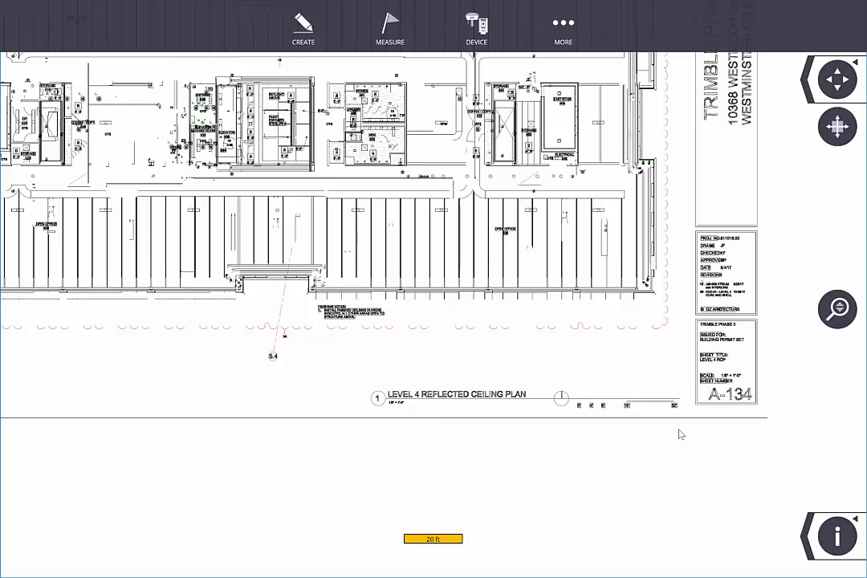
Enable end points and create points from the model at the 0' and 32' ends of the graphic scale bar.
scroll(701, 411, up, 3)
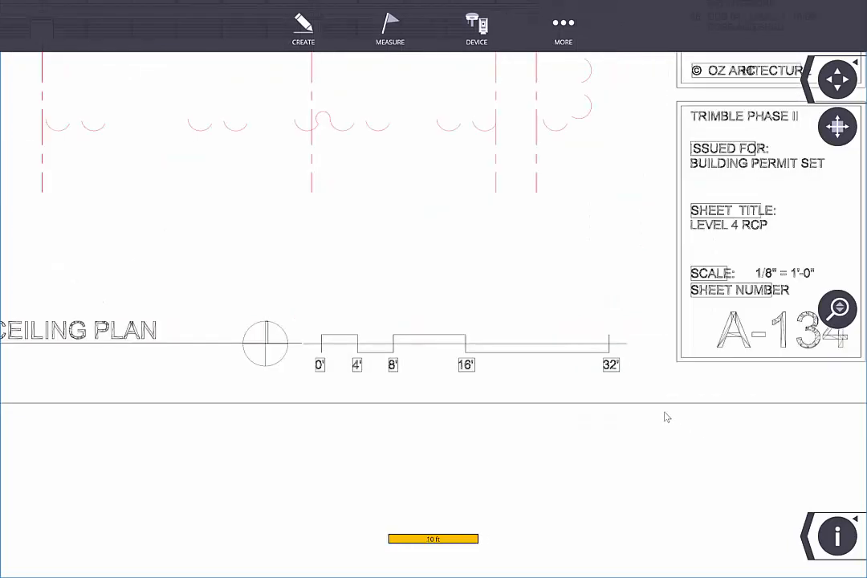
scroll(537, 394, up, 2)
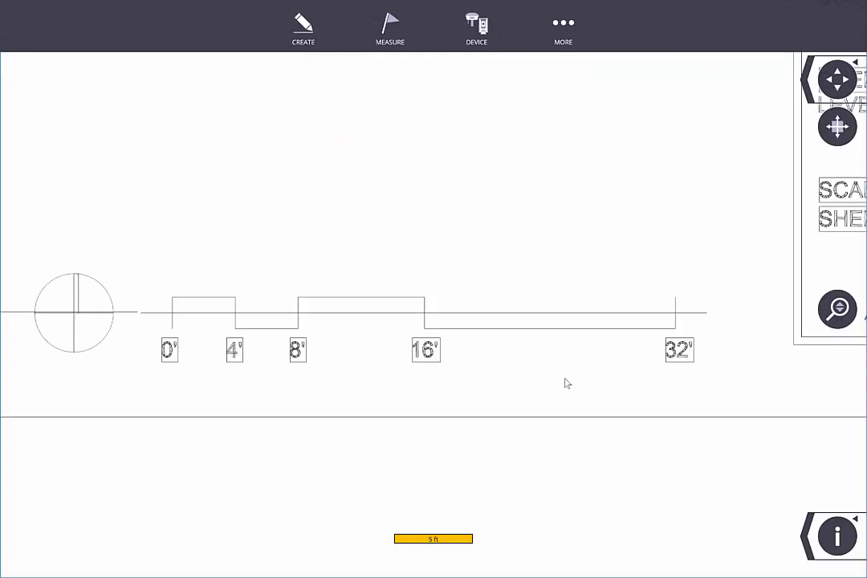
click(303, 28)
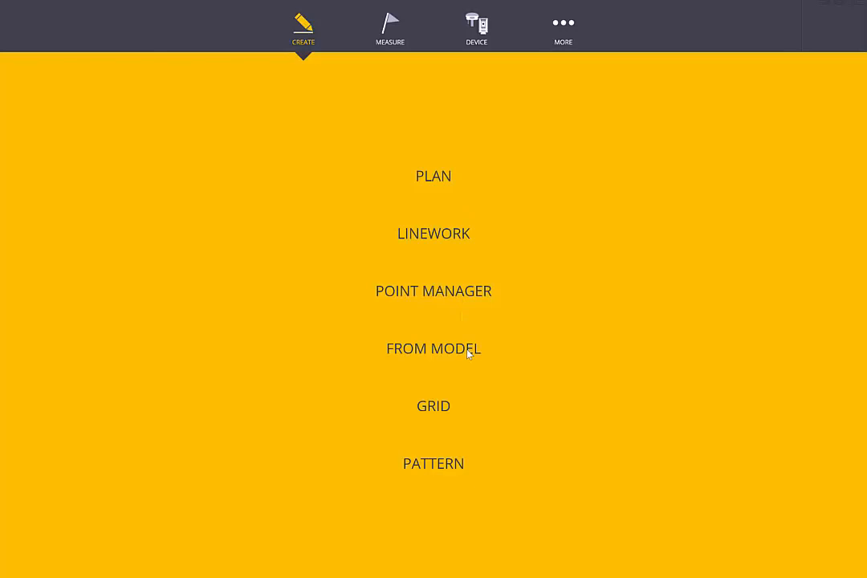
click(471, 351)
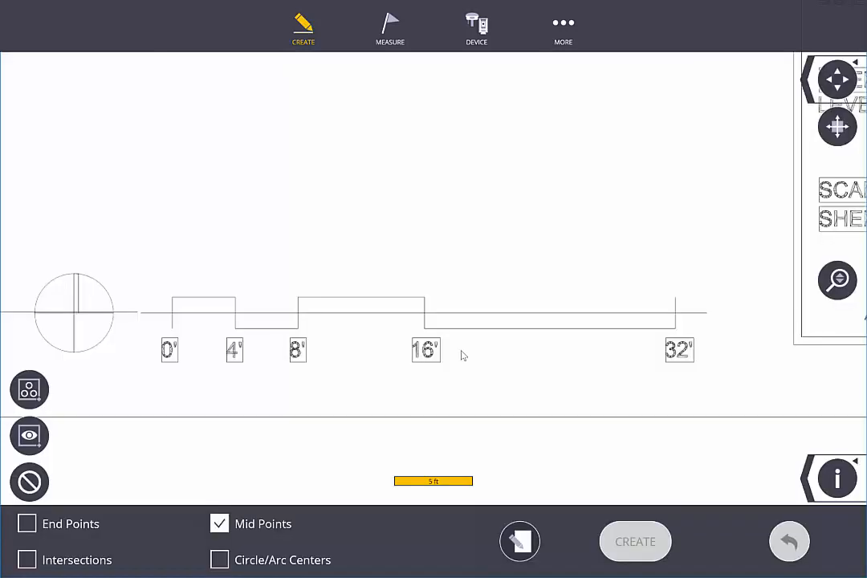
click(27, 523)
click(171, 329)
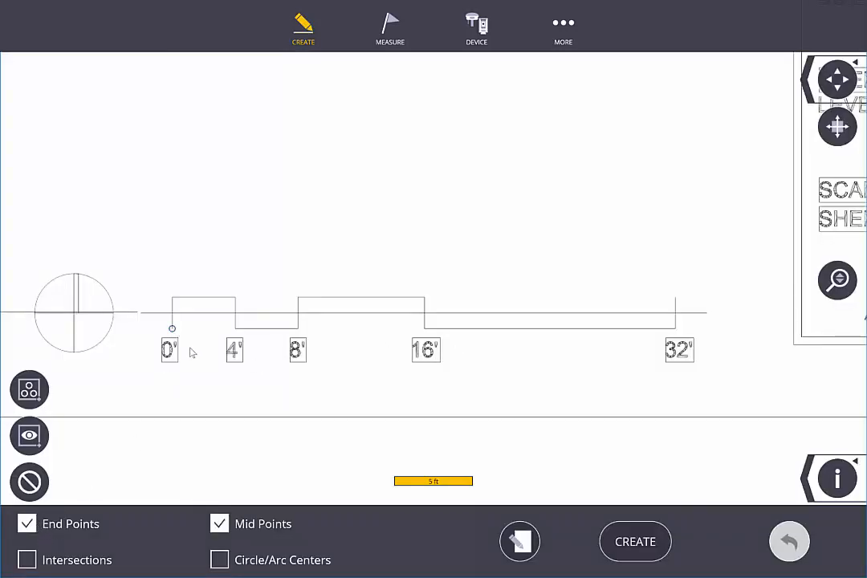
click(674, 329)
click(634, 561)
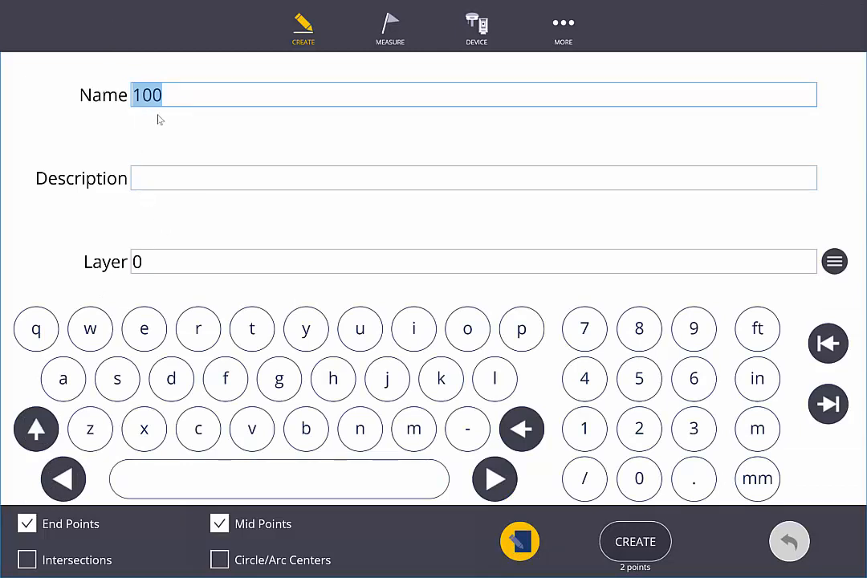
click(519, 542)
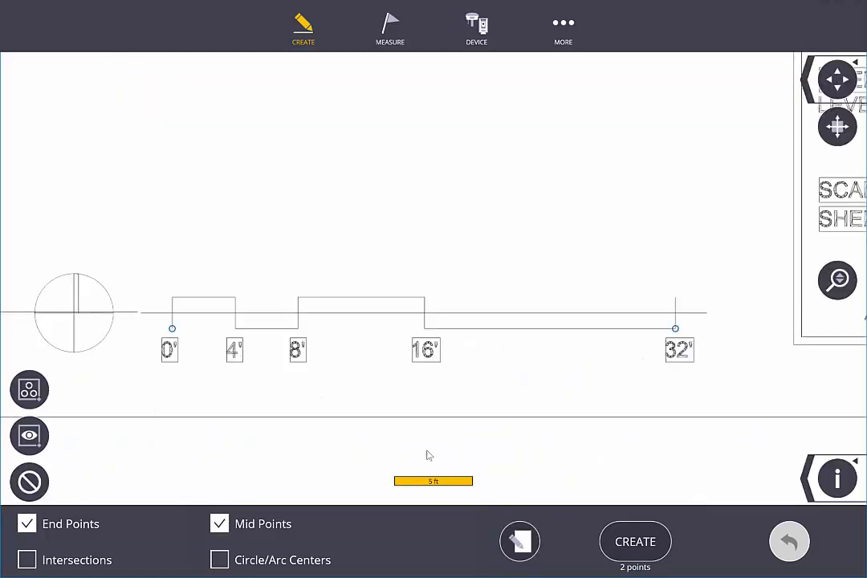
click(622, 538)
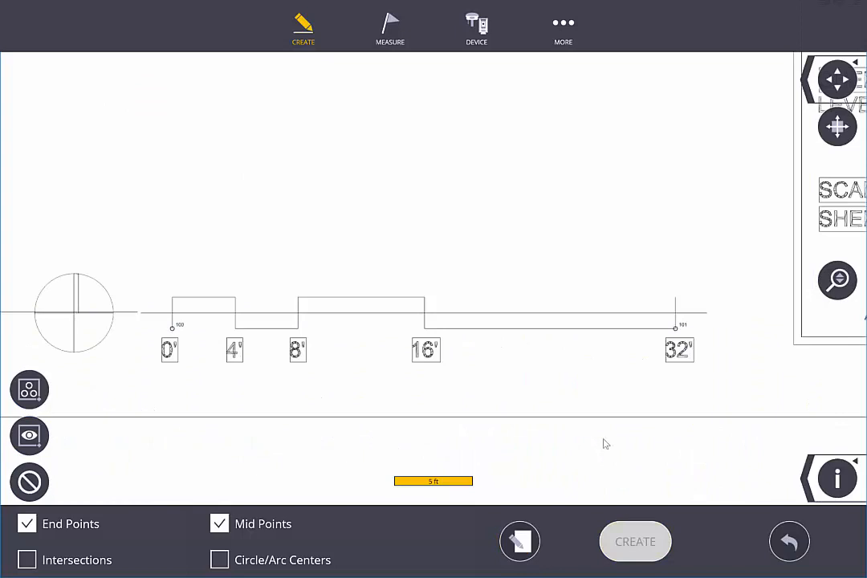
Compute the distance between the points at the 0' and 32' ends of the scale bar, and clear the selection.
click(564, 26)
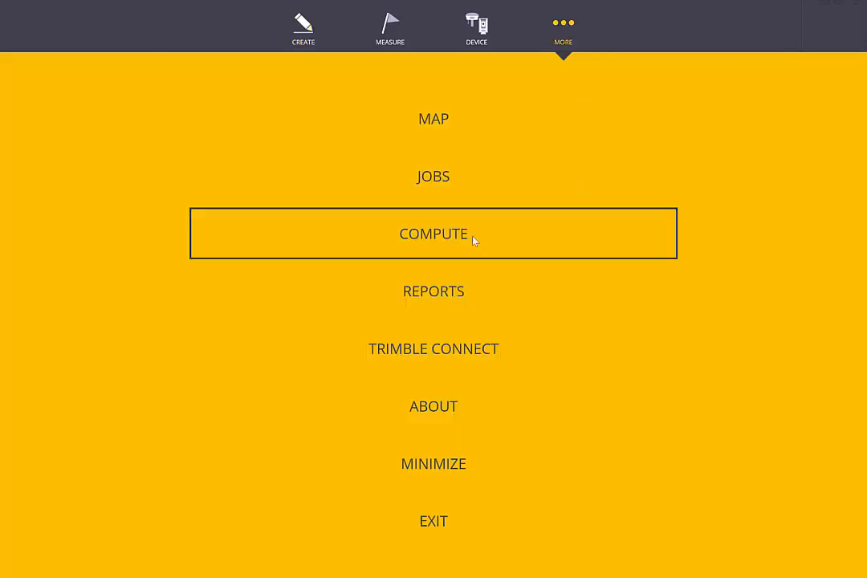
click(474, 238)
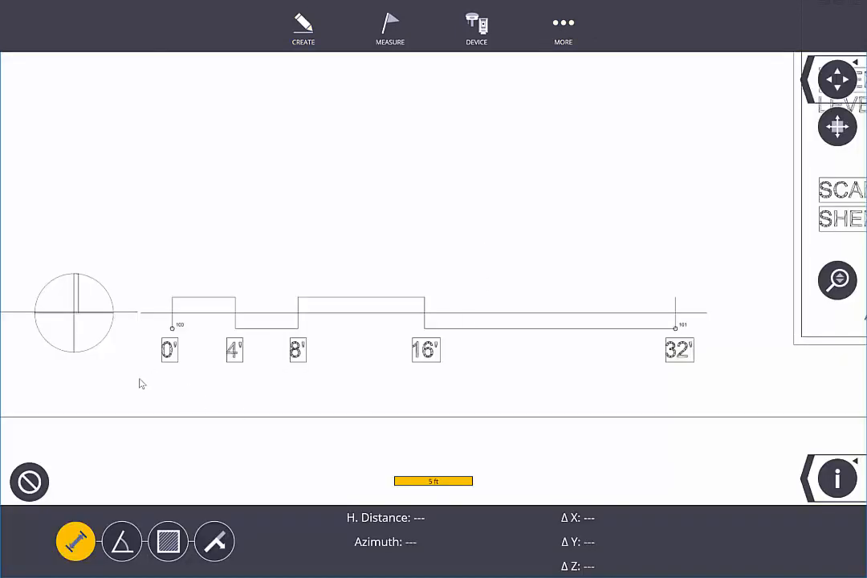
click(172, 328)
click(674, 329)
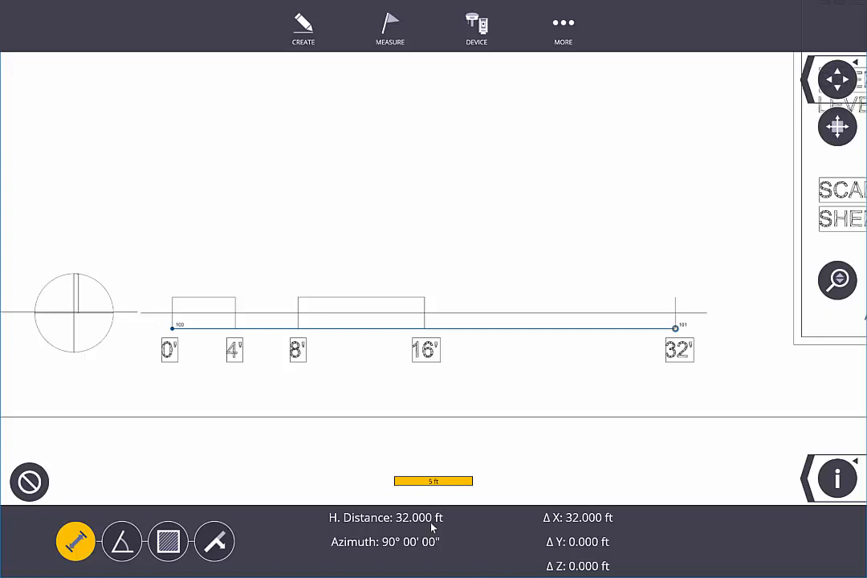
click(29, 482)
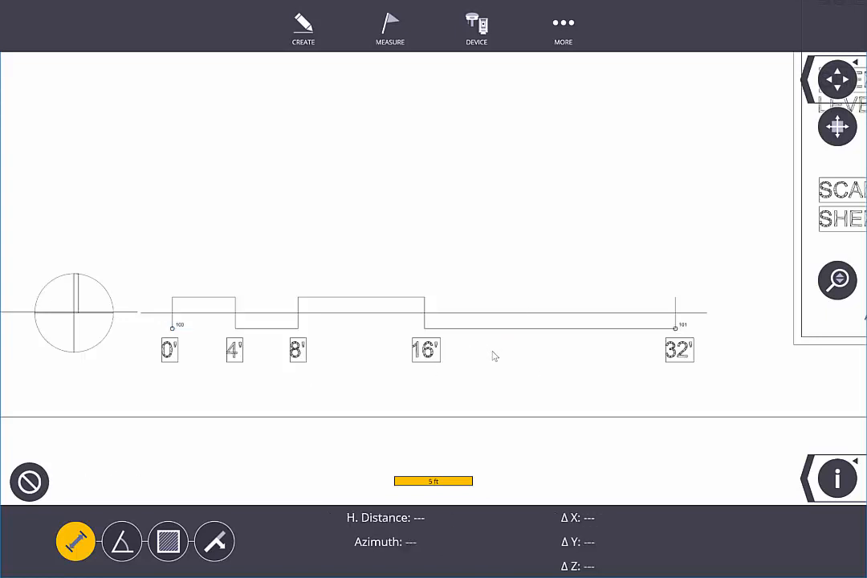
Examine the Level 4 ceiling plan, from the whole sheet to the core rooms and the column corner at grid D.
scroll(495, 355, down, 12)
scroll(428, 311, up, 4)
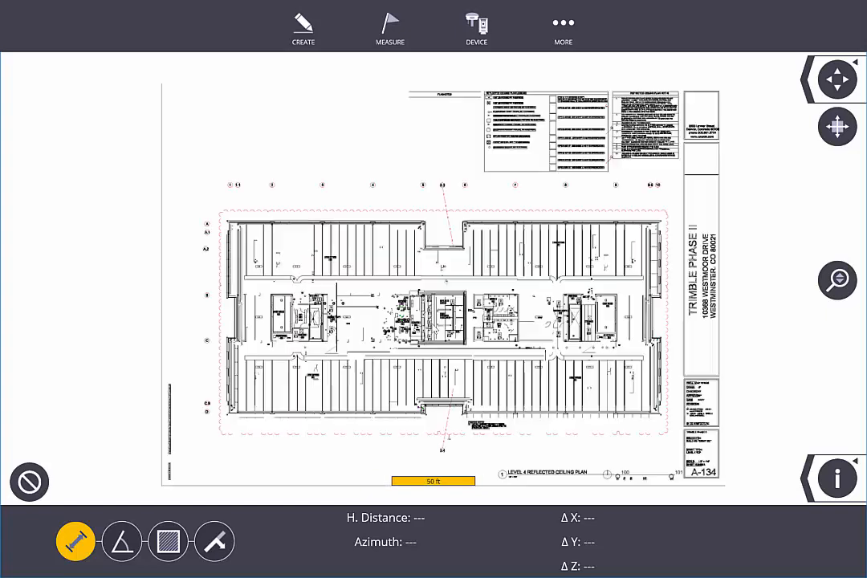
scroll(431, 325, up, 3)
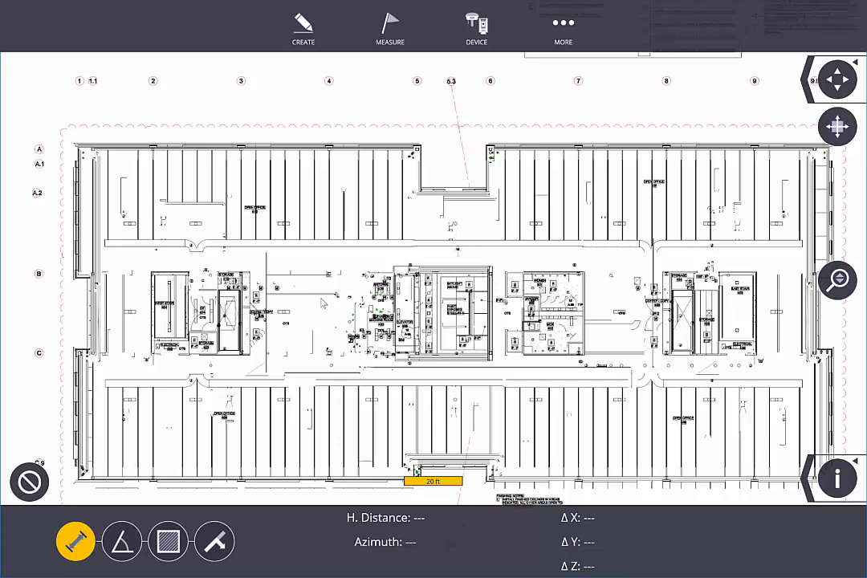
scroll(324, 315, up, 5)
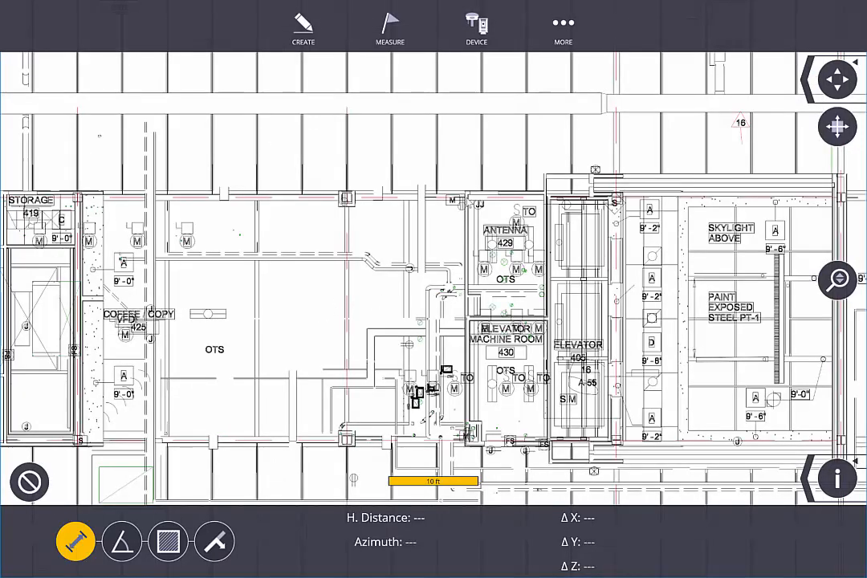
scroll(396, 175, down, 3)
scroll(474, 206, down, 3)
scroll(197, 389, up, 5)
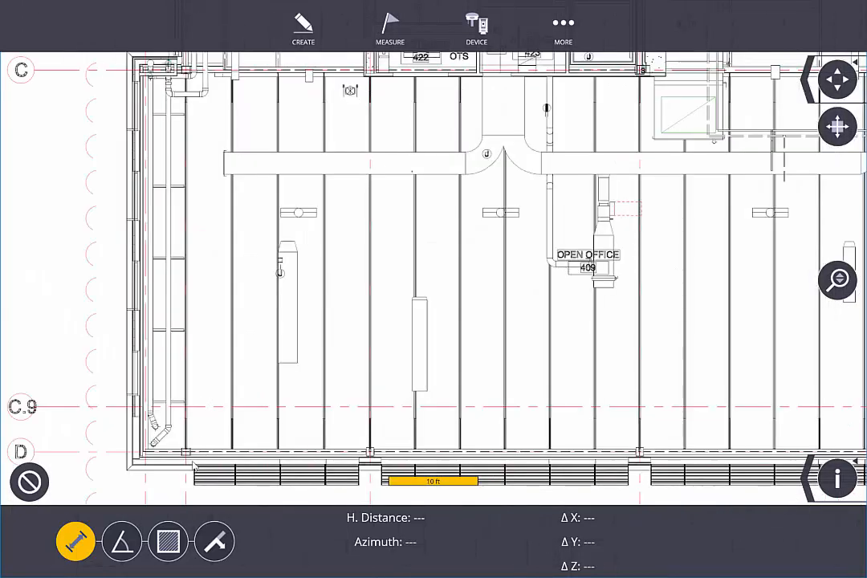
scroll(192, 460, up, 5)
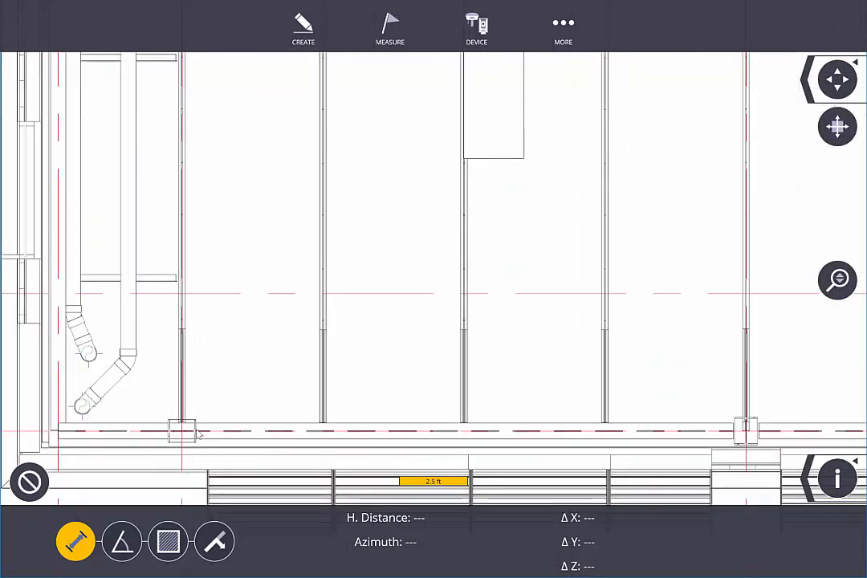
scroll(237, 375, down, 5)
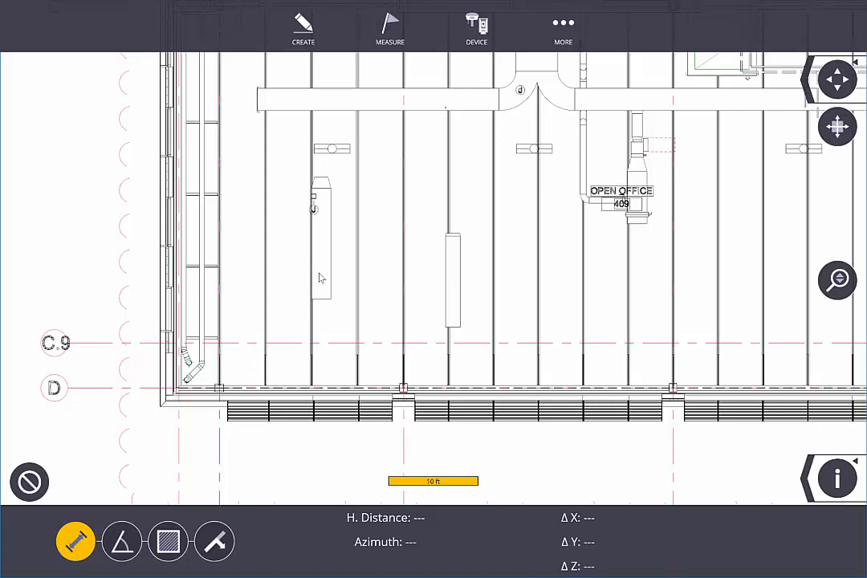
scroll(238, 269, down, 2)
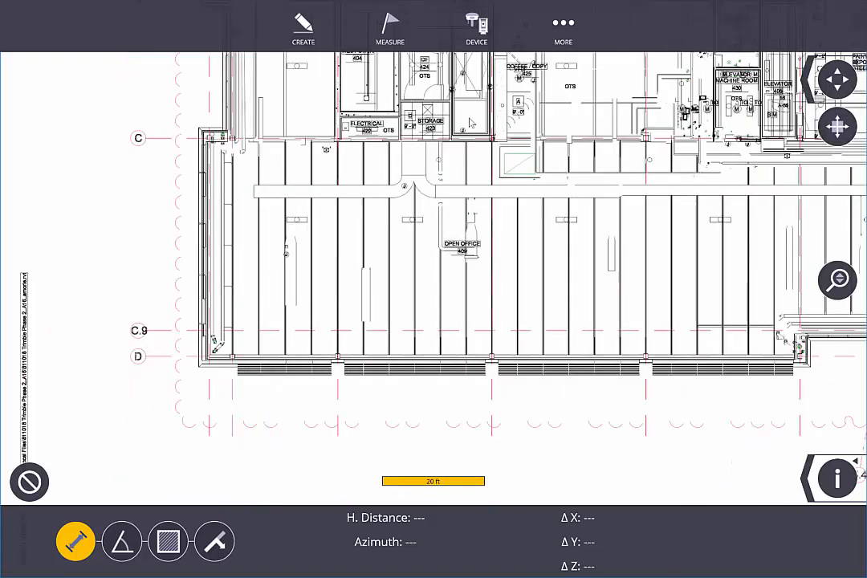
Limit point creation to intersections and select where gridline D crosses the outer flange face of the column at grid 1.1.
click(303, 31)
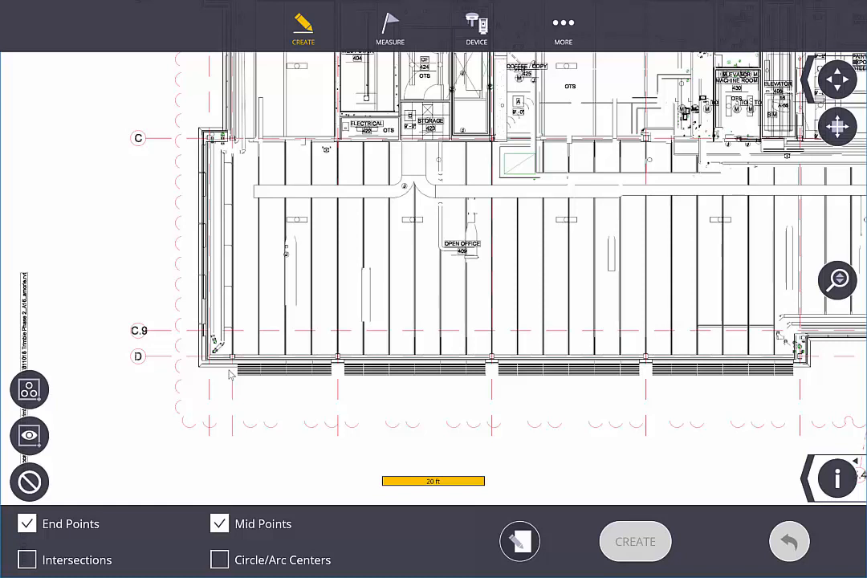
scroll(228, 373, up, 5)
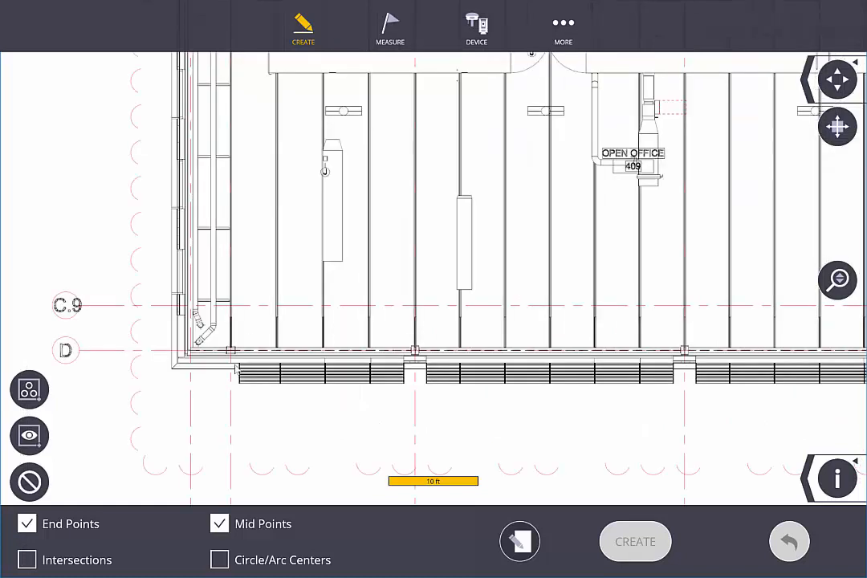
scroll(238, 353, up, 5)
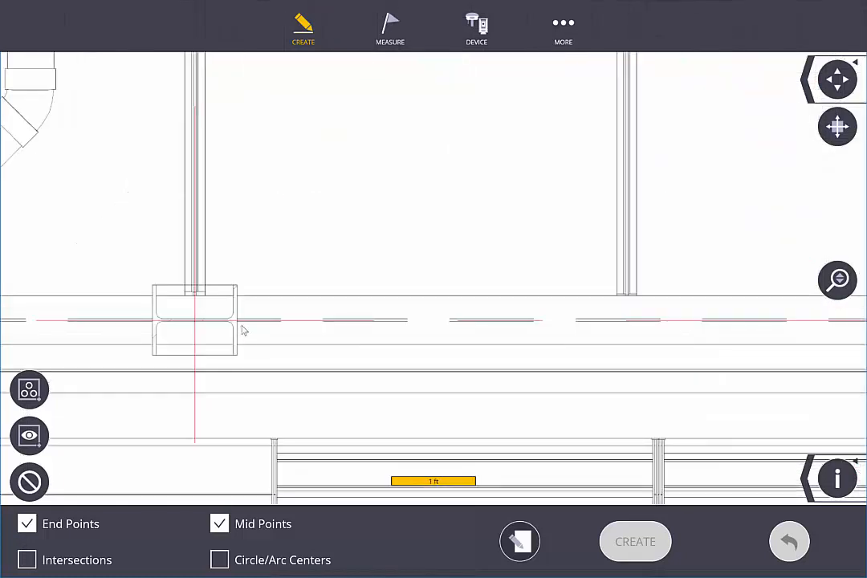
scroll(217, 329, up, 3)
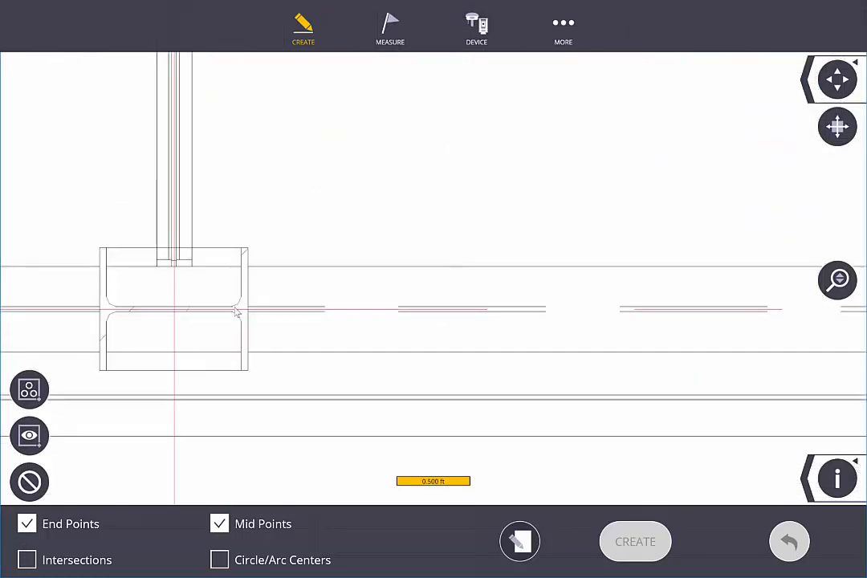
scroll(284, 329, up, 1)
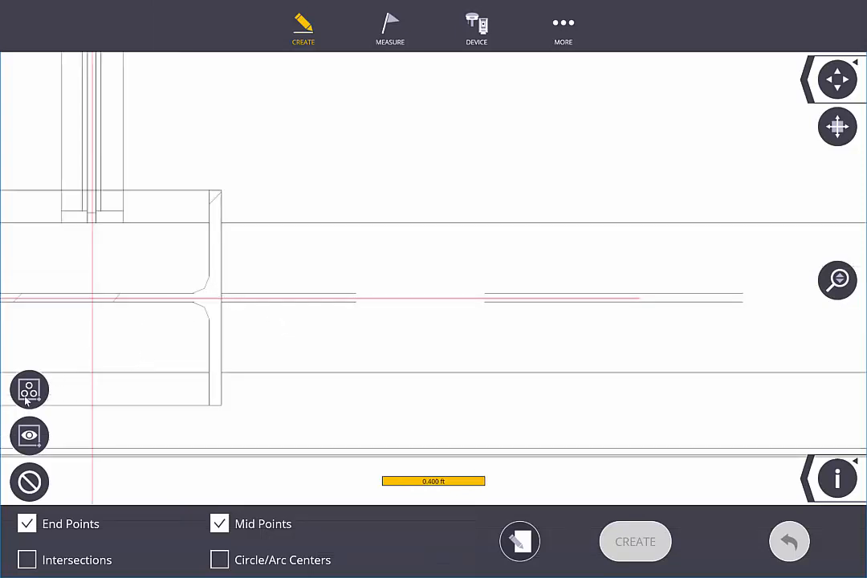
click(30, 524)
click(219, 524)
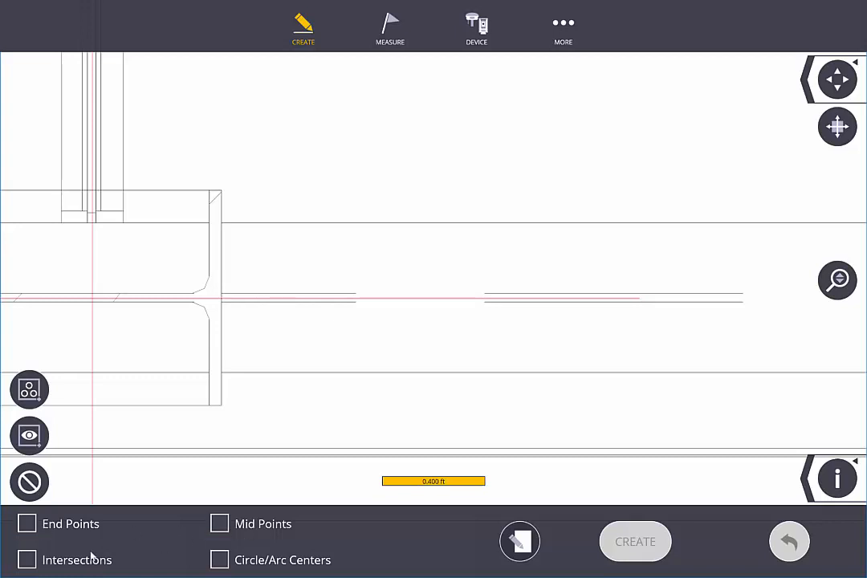
click(27, 560)
scroll(229, 310, up, 3)
click(207, 282)
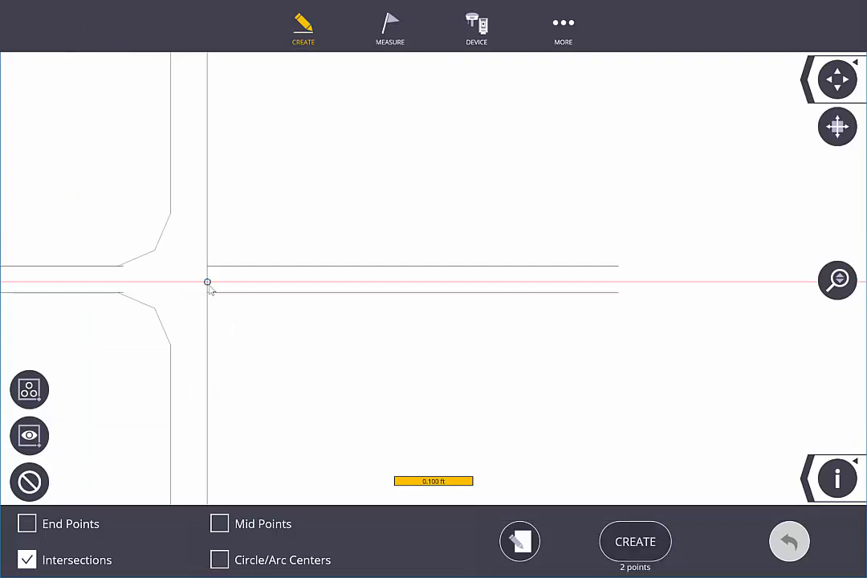
Add the gridline intersections on the inner flange faces of the columns at grids 2 and 3 along gridline D.
scroll(230, 245, down, 2)
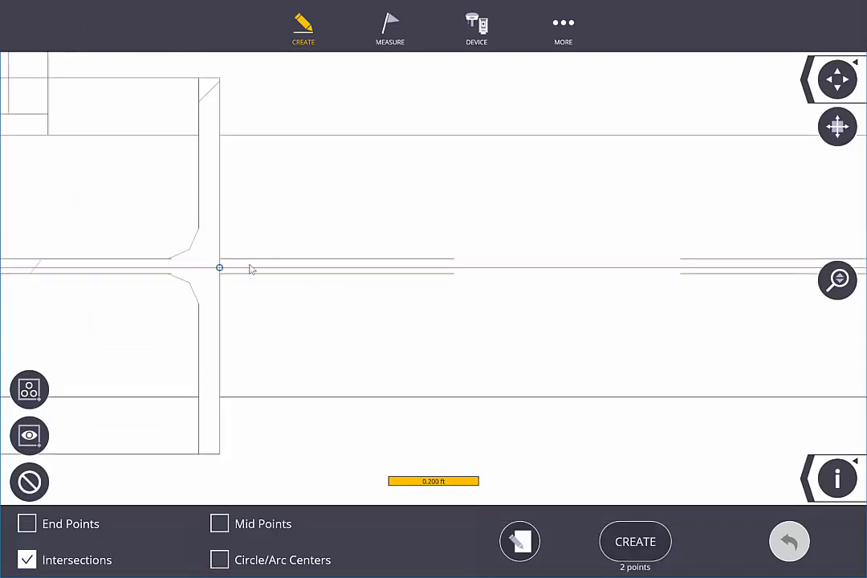
scroll(222, 282, down, 5)
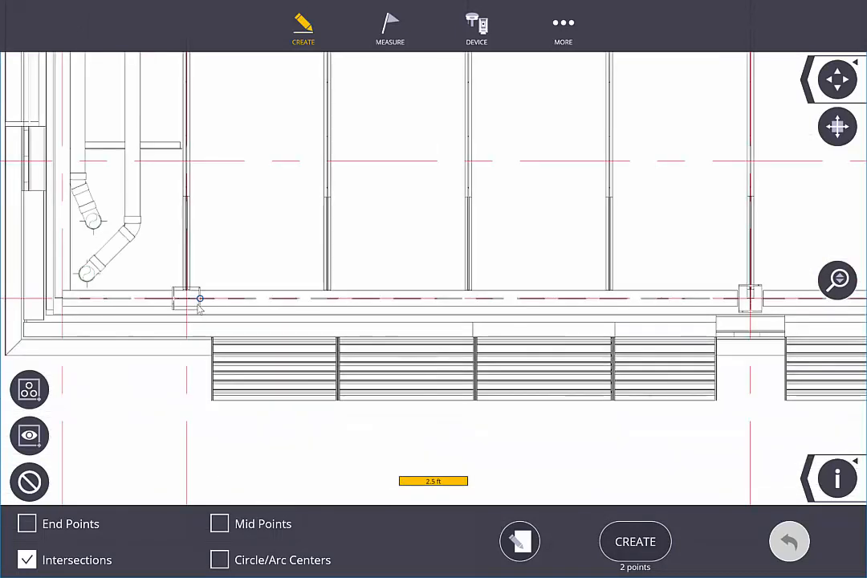
scroll(192, 305, down, 2)
scroll(469, 310, up, 6)
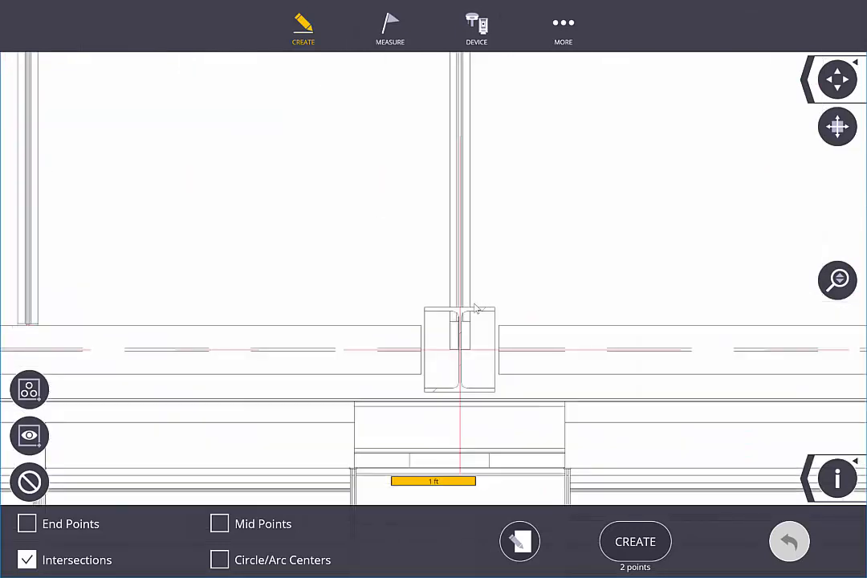
click(406, 328)
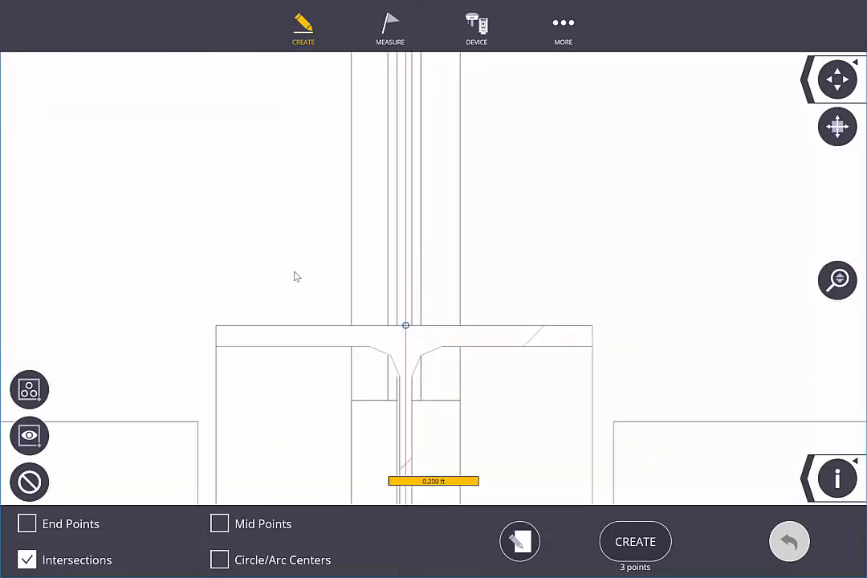
scroll(293, 275, down, 6)
scroll(766, 295, up, 7)
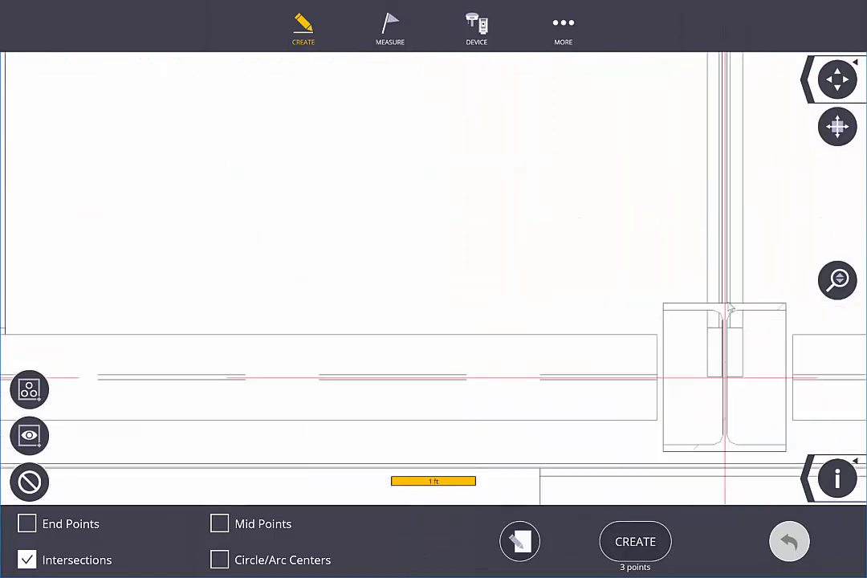
click(575, 305)
Add the intersection of gridline C with the flange face of the column at grid 1.1.
scroll(566, 321, down, 8)
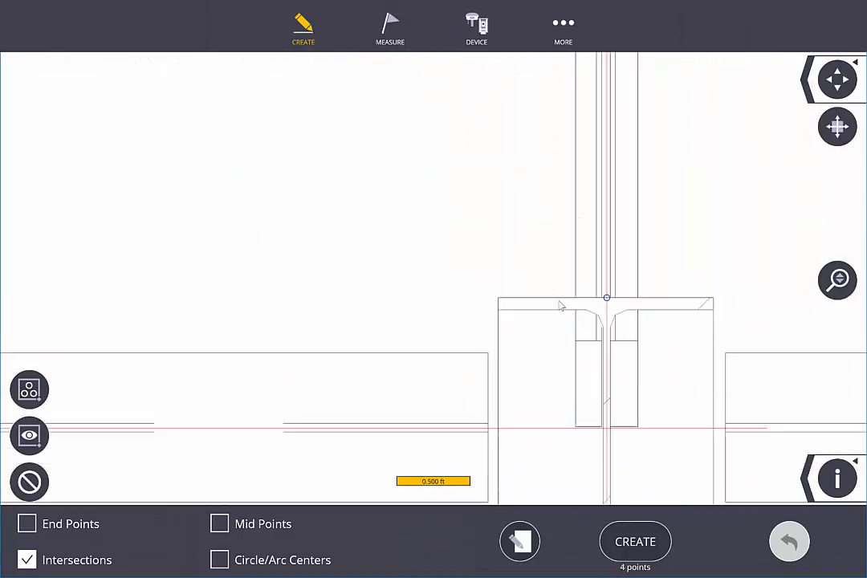
scroll(461, 363, down, 2)
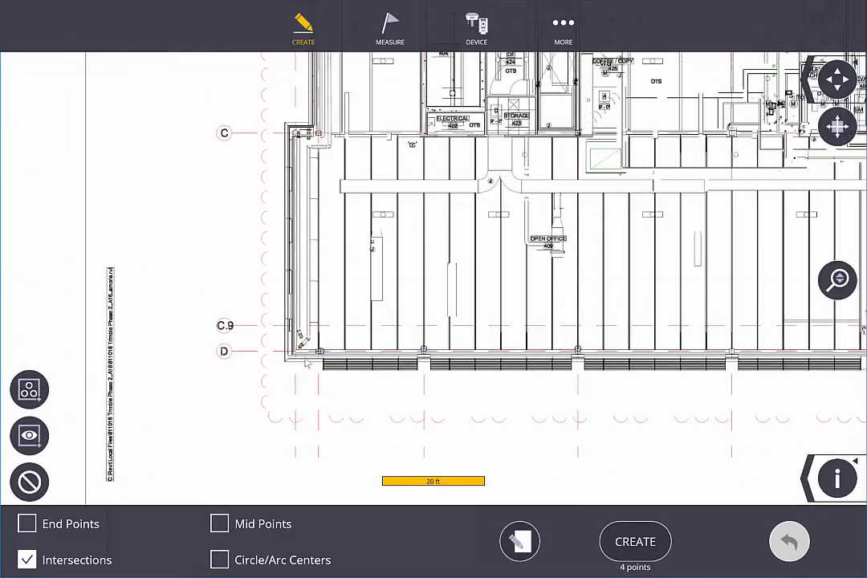
scroll(450, 361, up, 2)
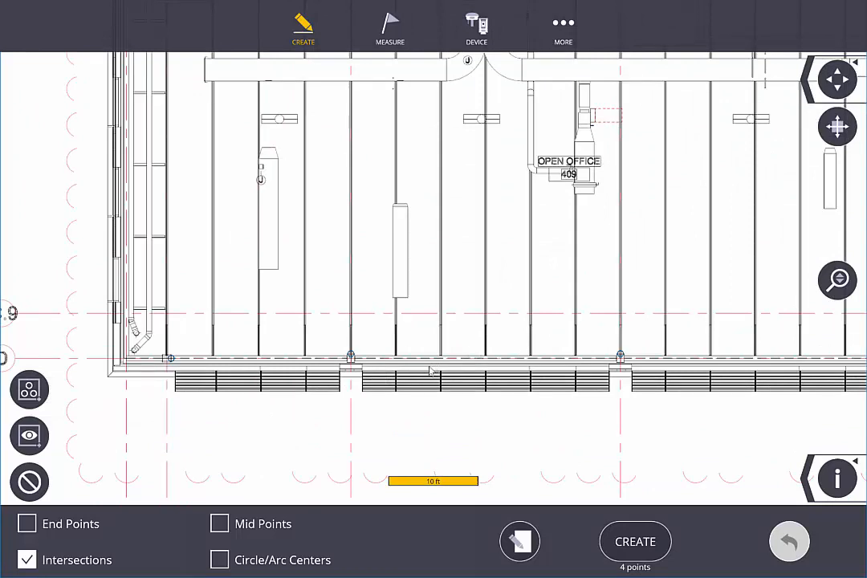
scroll(425, 369, down, 2)
scroll(347, 165, up, 10)
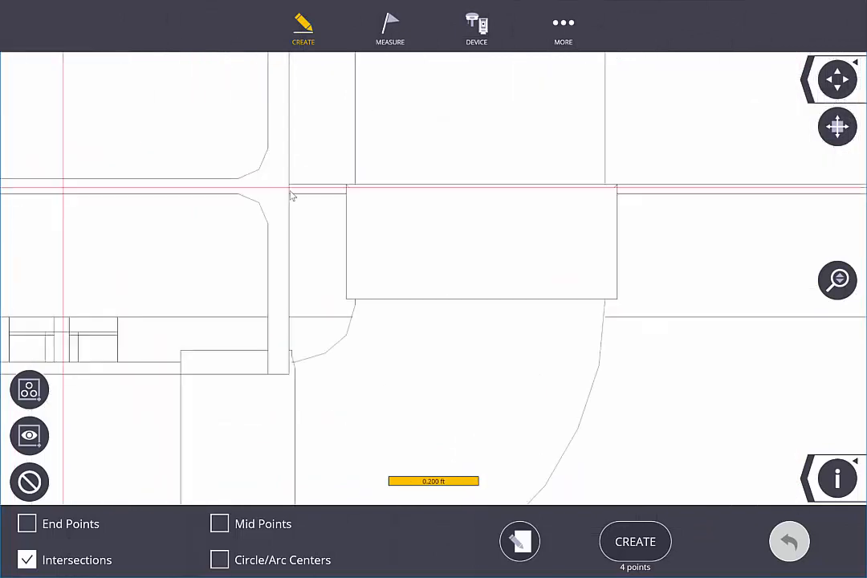
scroll(290, 191, up, 3)
click(284, 185)
scroll(245, 212, down, 3)
scroll(242, 227, down, 7)
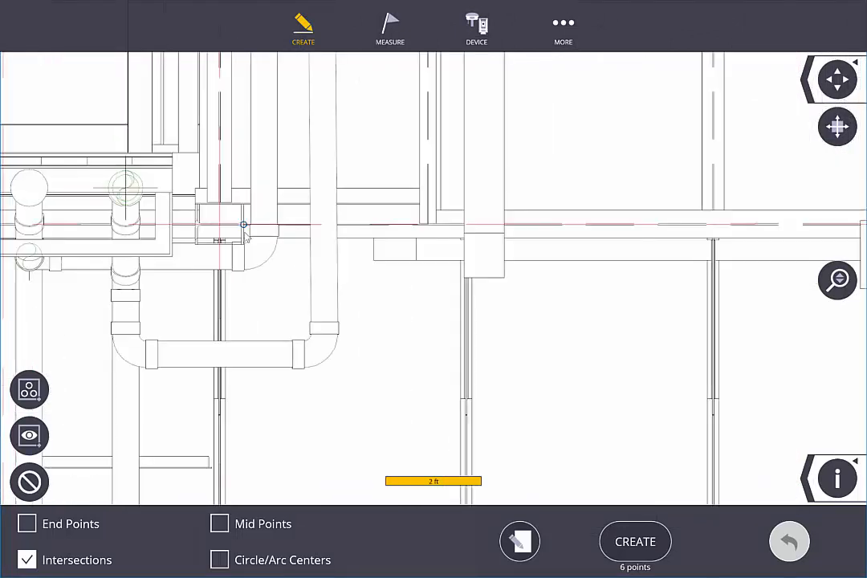
Add the intersection of gridline 3 with the flange face of the column on gridline C, near Storage 423.
scroll(440, 251, up, 2)
scroll(425, 249, down, 2)
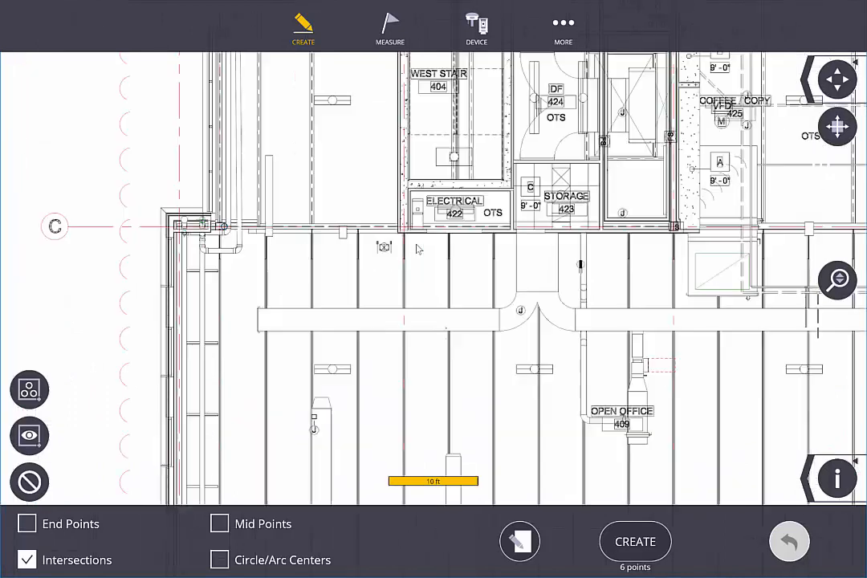
scroll(680, 231, up, 2)
scroll(680, 231, up, 3)
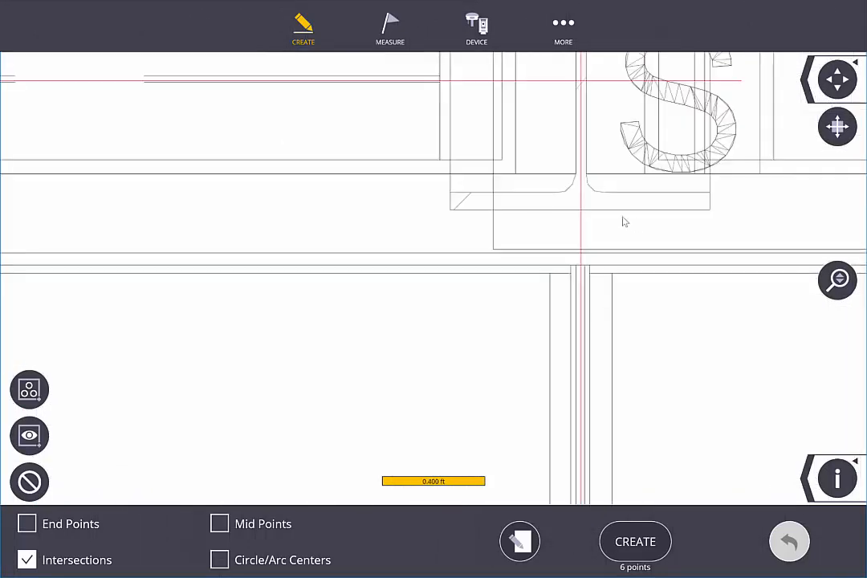
click(581, 210)
scroll(458, 237, down, 7)
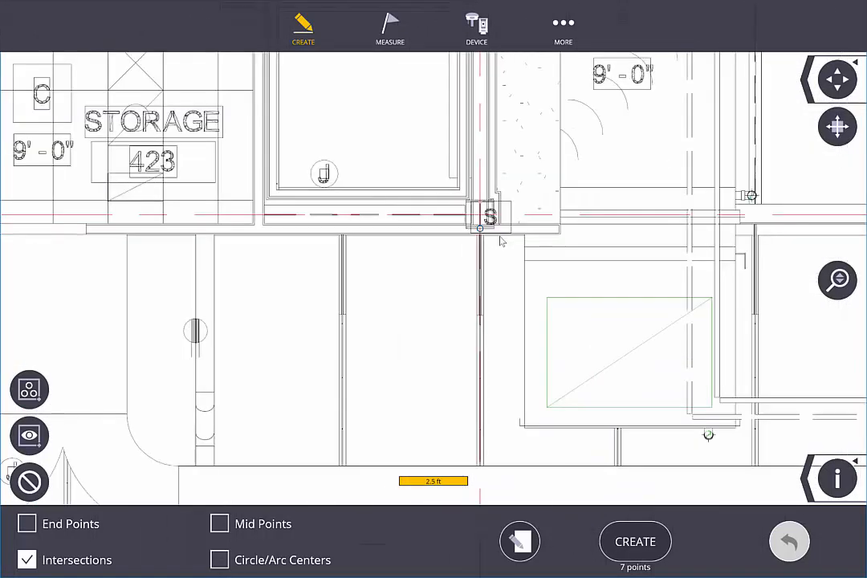
scroll(477, 285, up, 1)
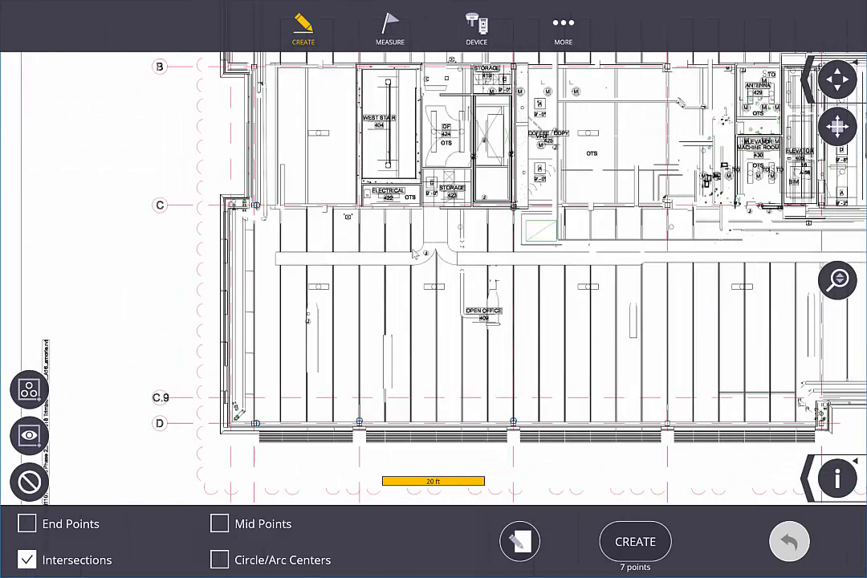
Name the selected points starting from CP1 and describe them as "Center face of column".
click(519, 542)
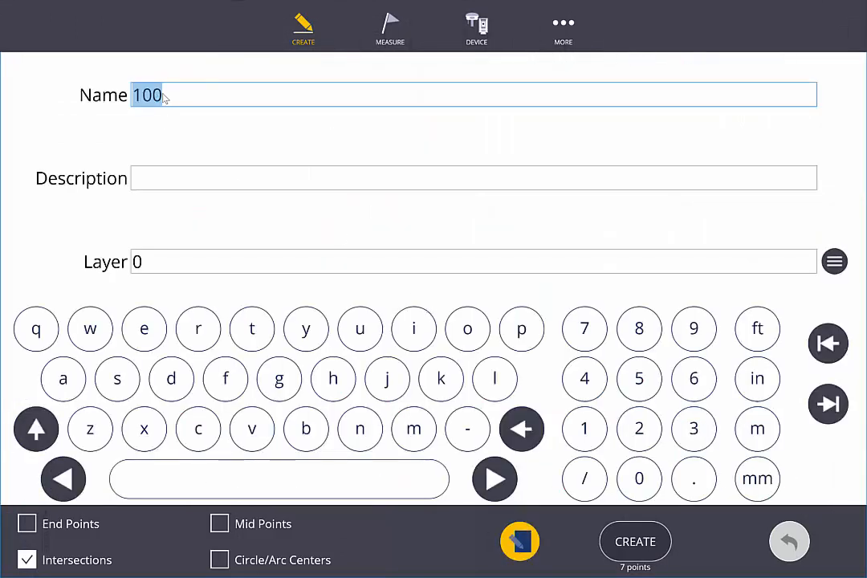
text(CP1)
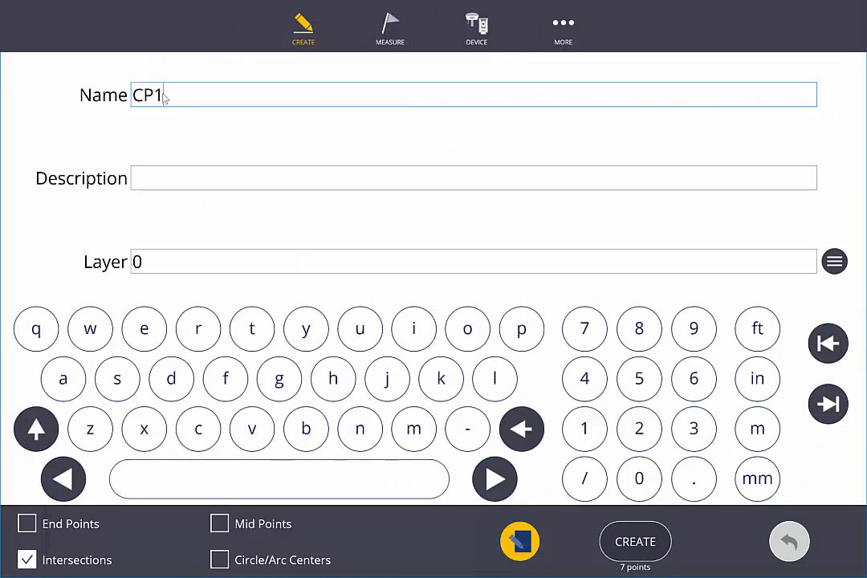
click(164, 182)
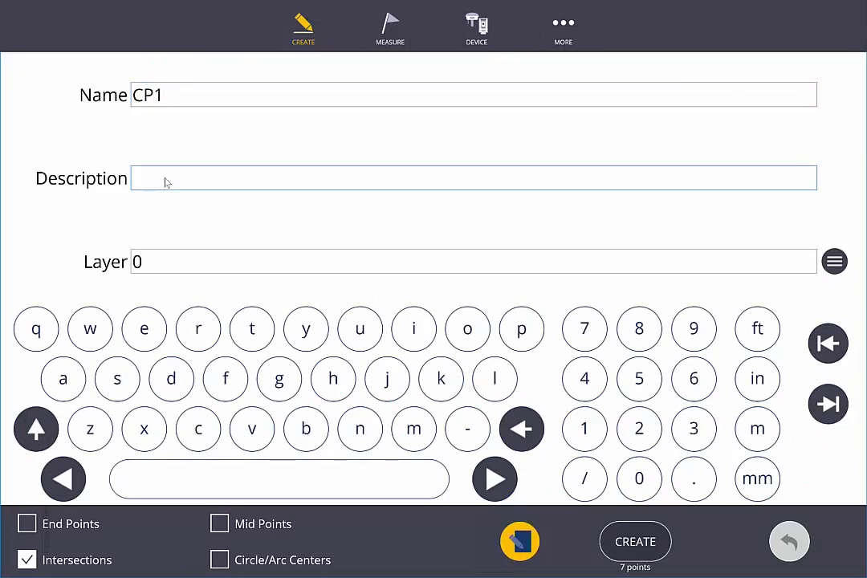
text(Center face of column)
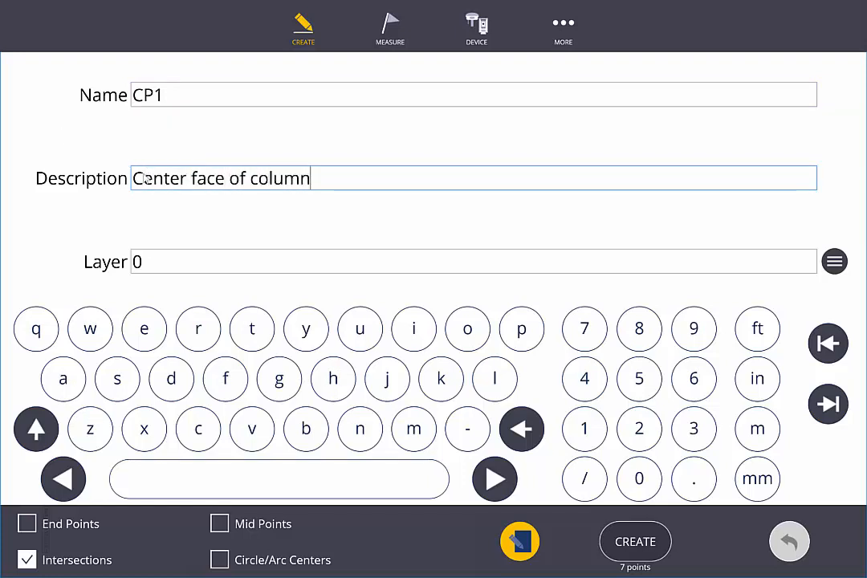
Assign the selected intersection points to a new layer named "Control Points" and create them.
click(180, 271)
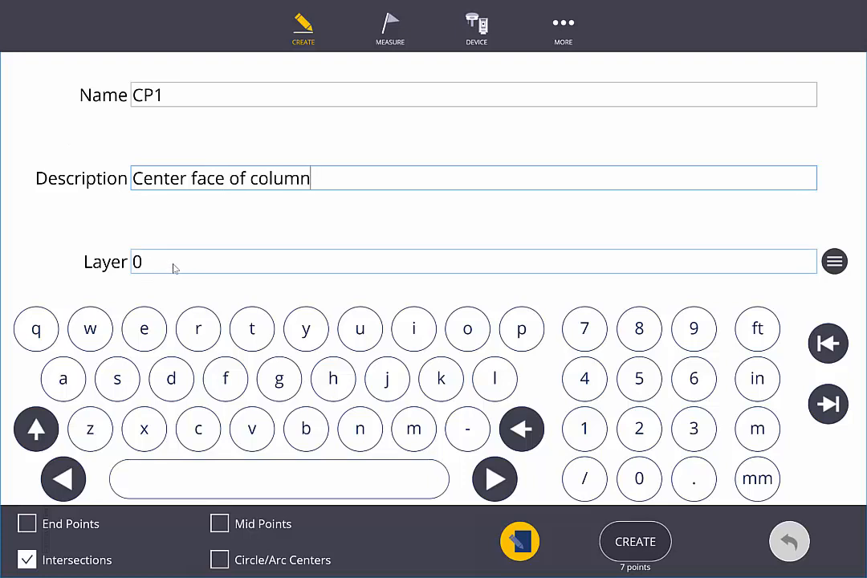
click(173, 268)
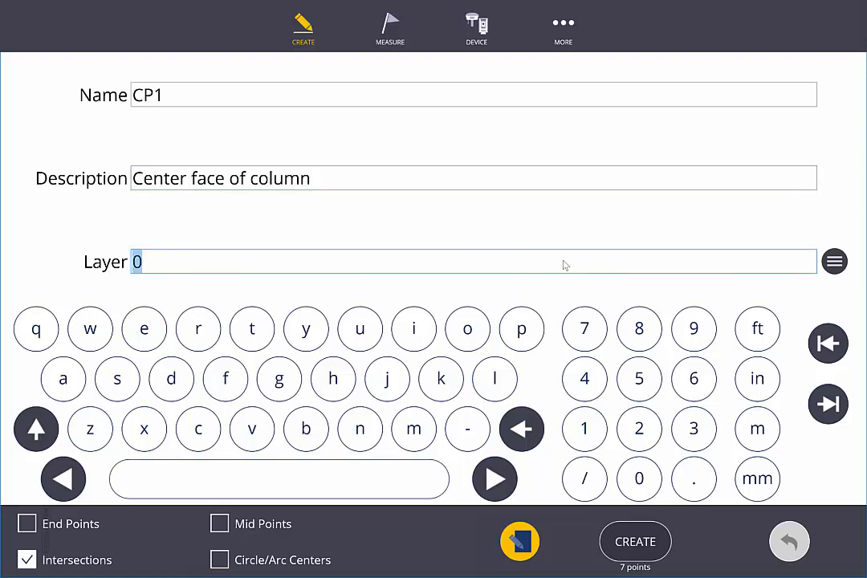
click(835, 262)
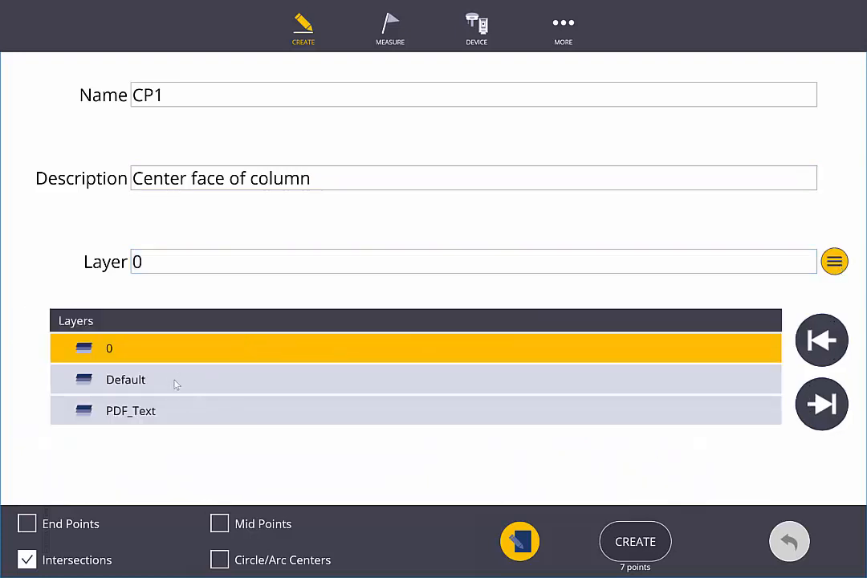
click(174, 269)
text(C)
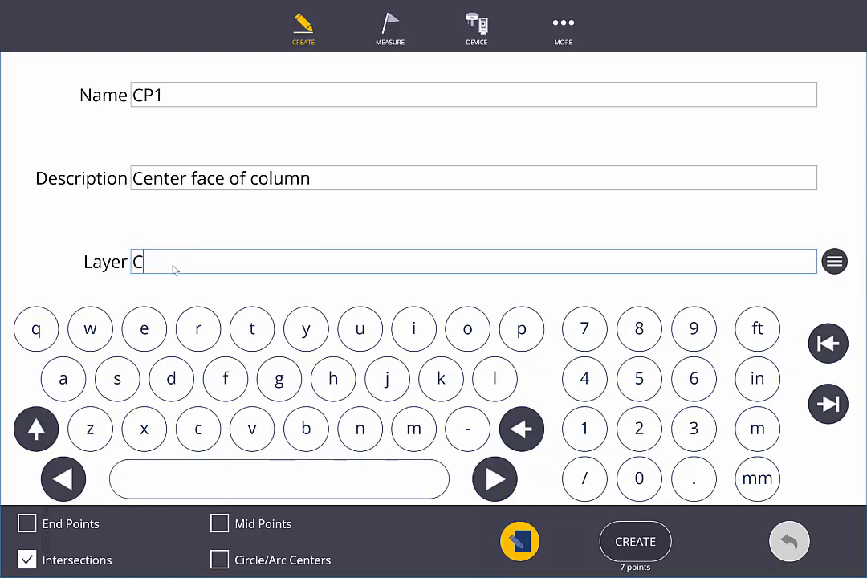
text(ontrol Point)
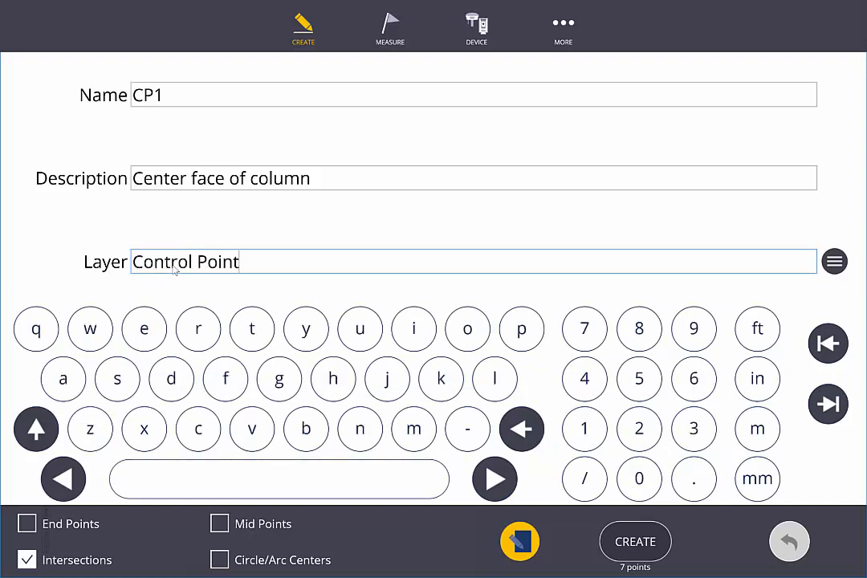
text(s)
click(522, 540)
click(642, 546)
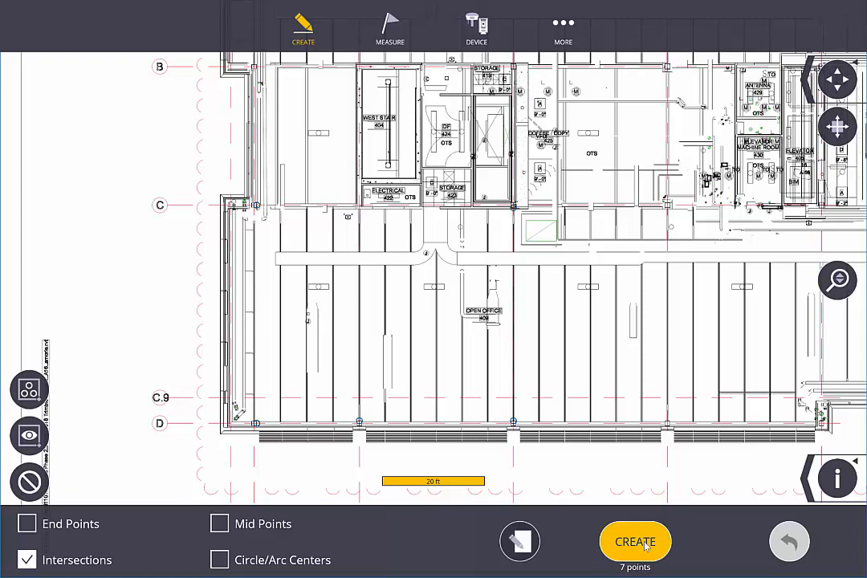
click(645, 545)
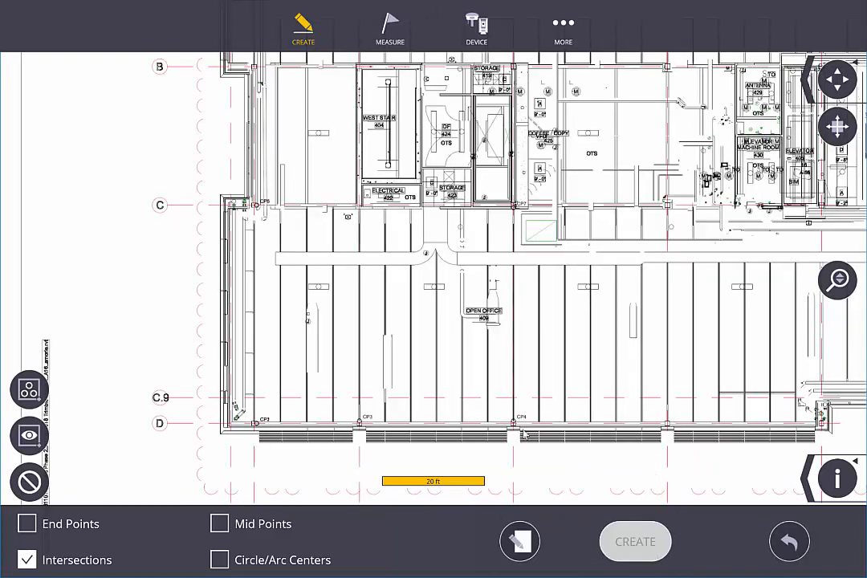
Examine the new control points on the plan, especially the one on the gridline C column at grid 1.1.
scroll(524, 432, up, 3)
scroll(482, 420, down, 3)
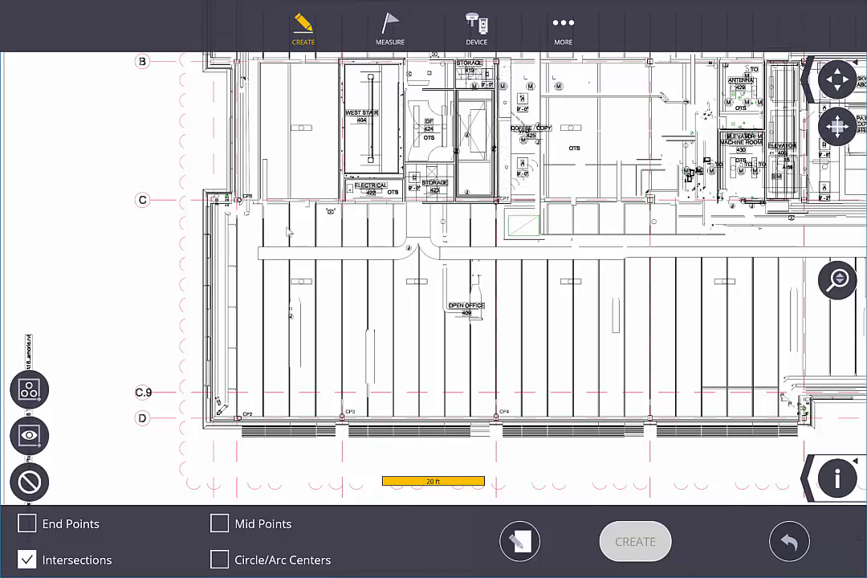
scroll(225, 184, up, 4)
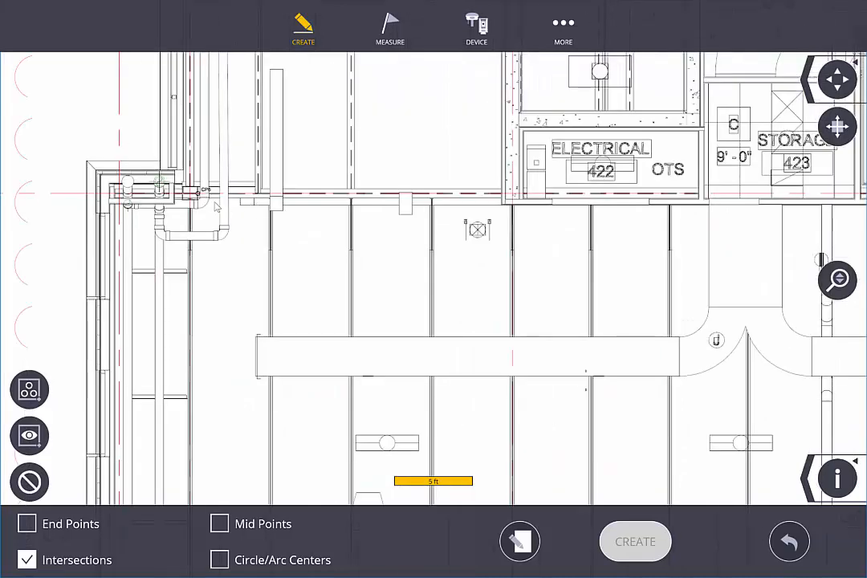
scroll(211, 200, up, 3)
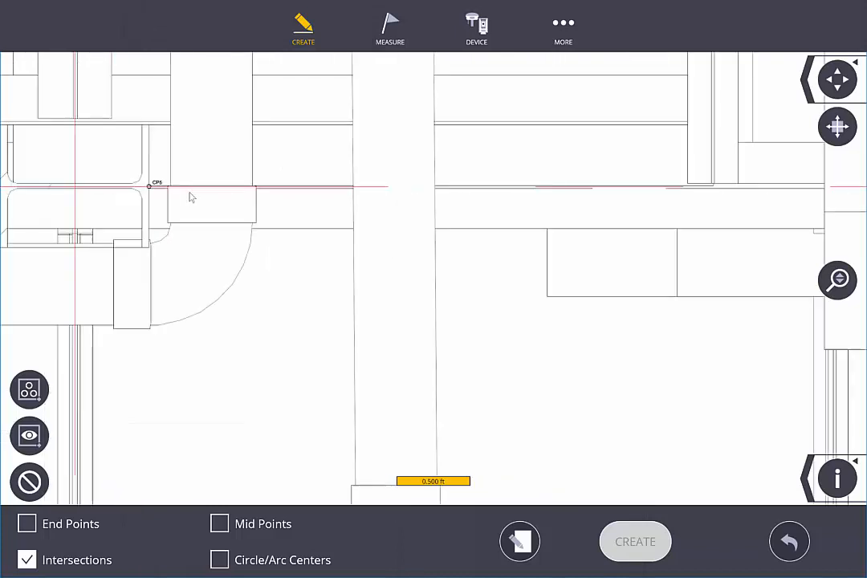
scroll(189, 195, up, 3)
scroll(181, 186, down, 3)
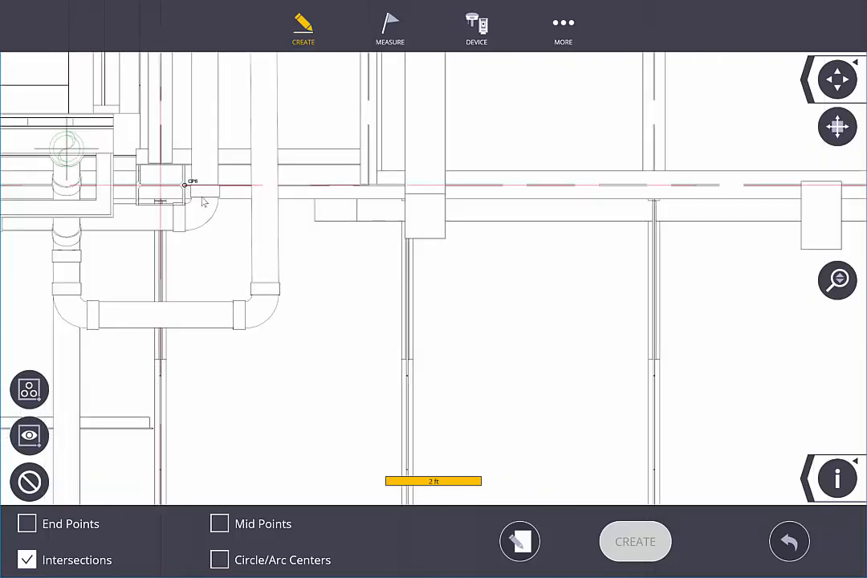
scroll(270, 234, down, 3)
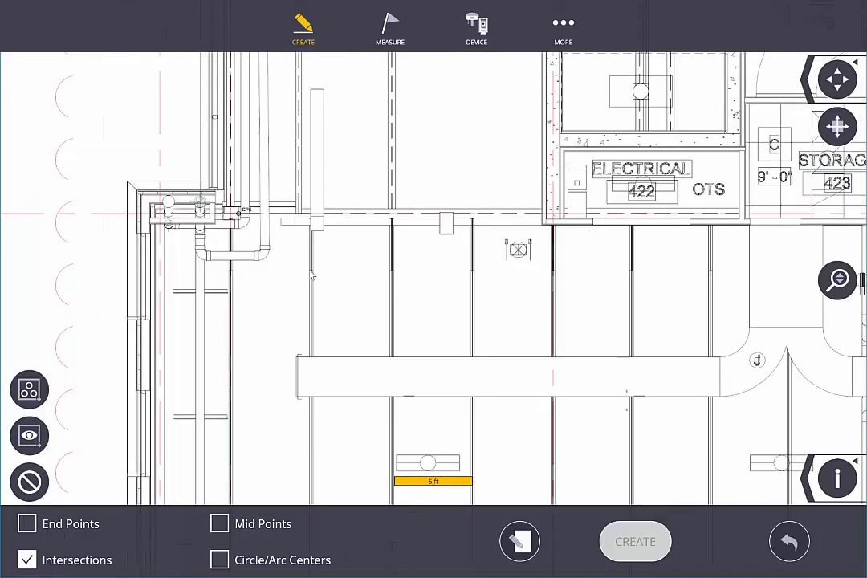
scroll(217, 218, up, 3)
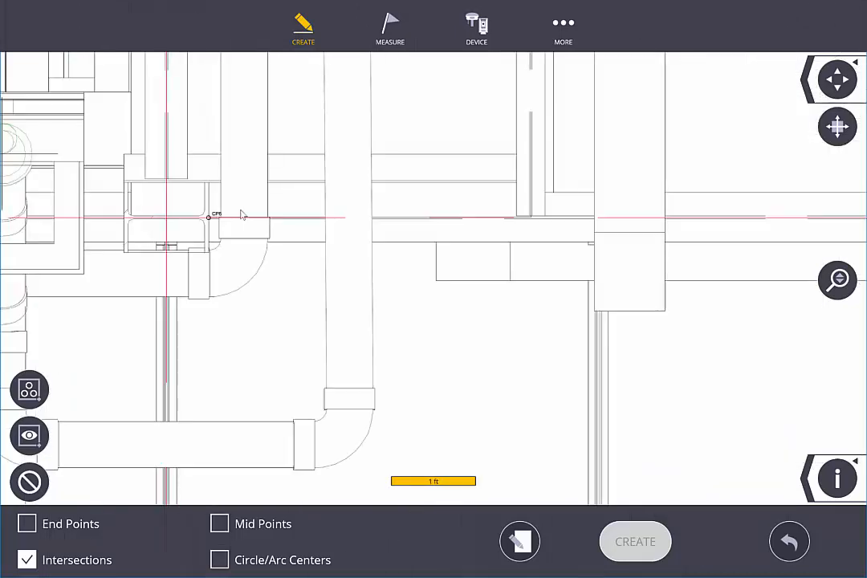
scroll(213, 220, up, 3)
scroll(209, 215, down, 3)
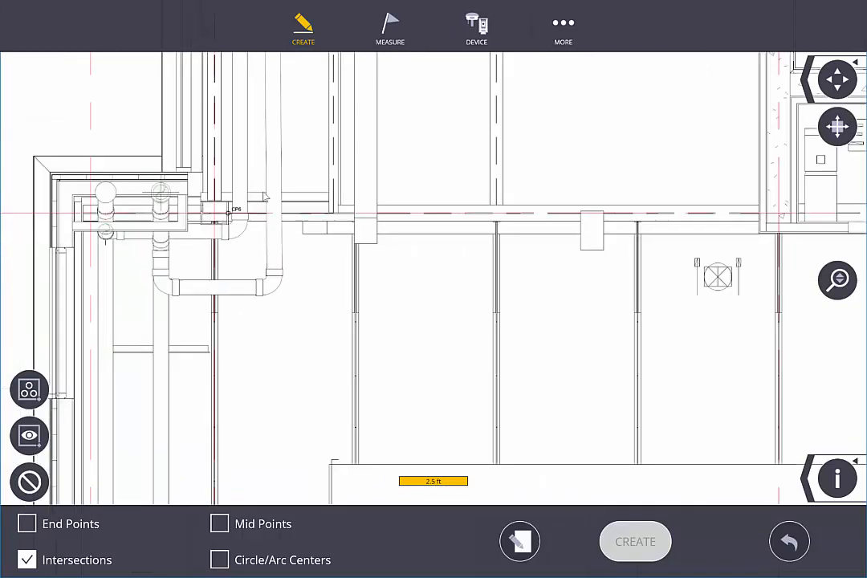
Start creating points on the plan by offset and set the offset distance to 6".
click(304, 28)
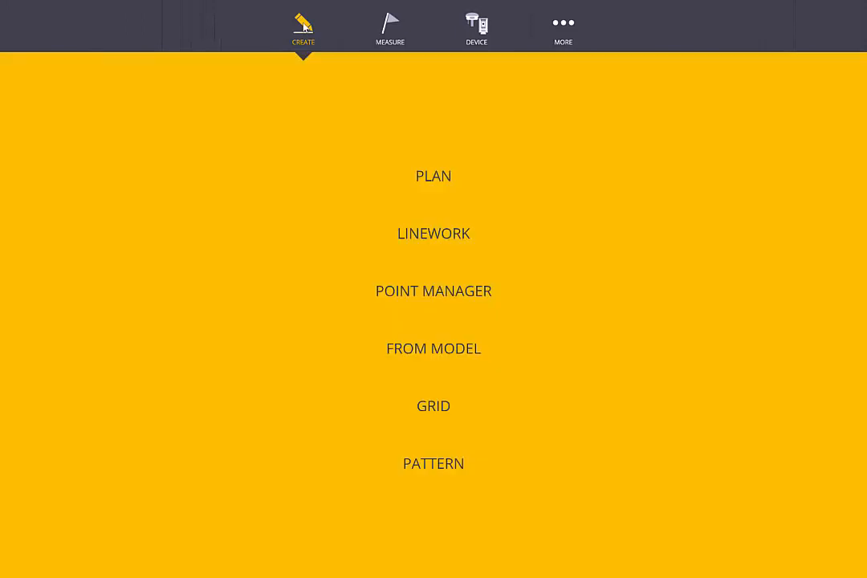
click(437, 176)
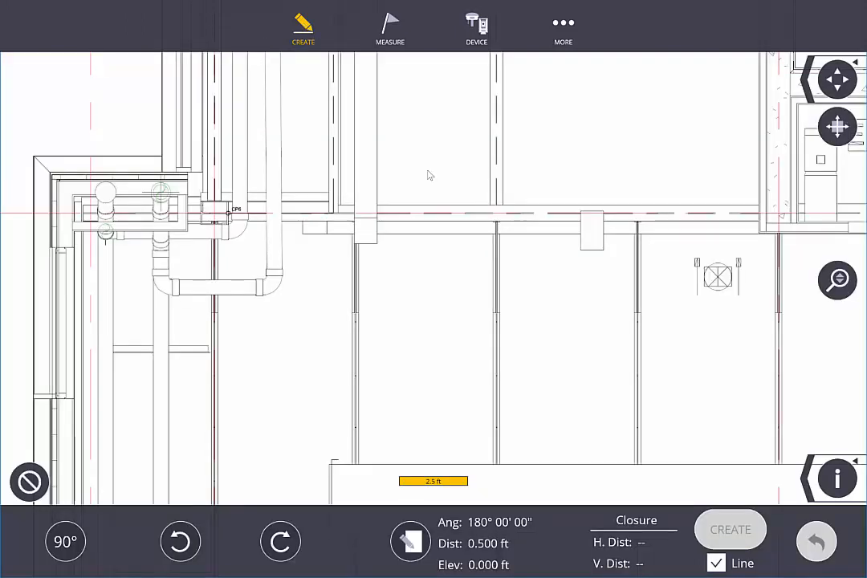
scroll(204, 198, down, 1)
scroll(211, 198, up, 2)
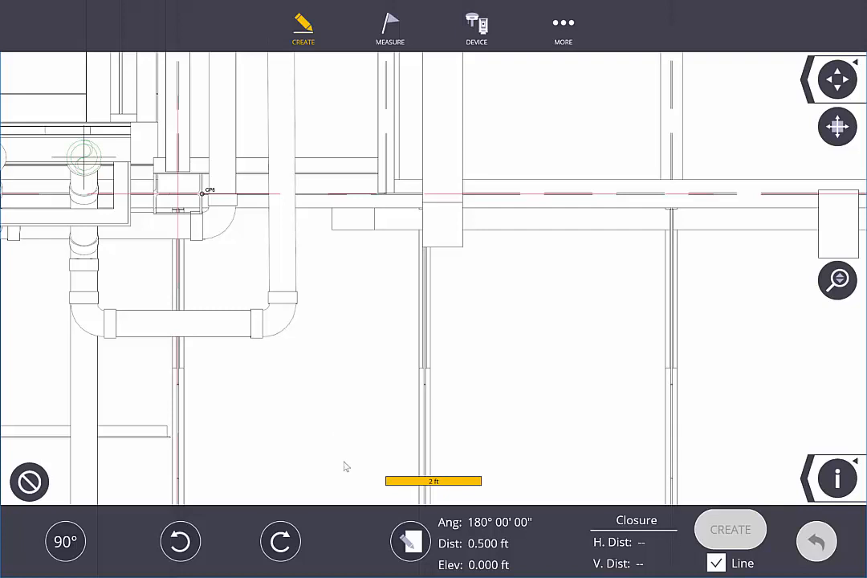
click(422, 544)
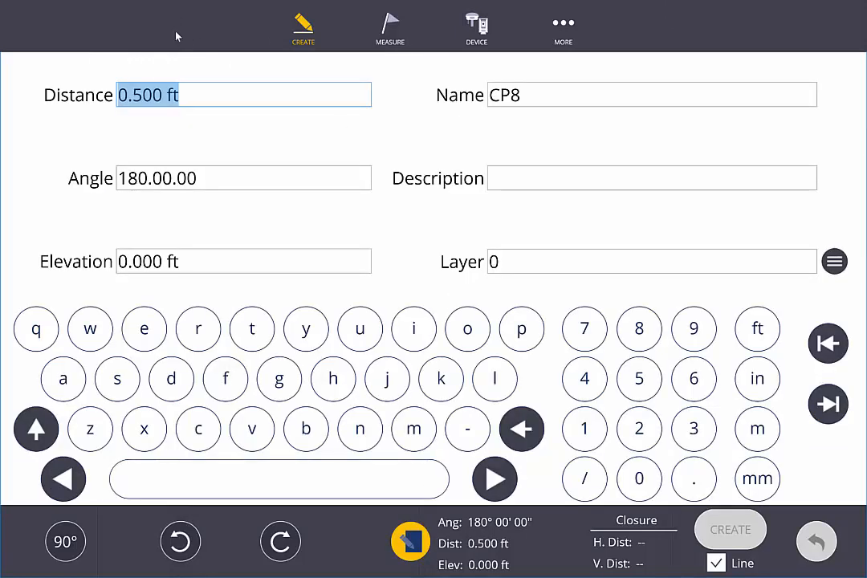
text(6)
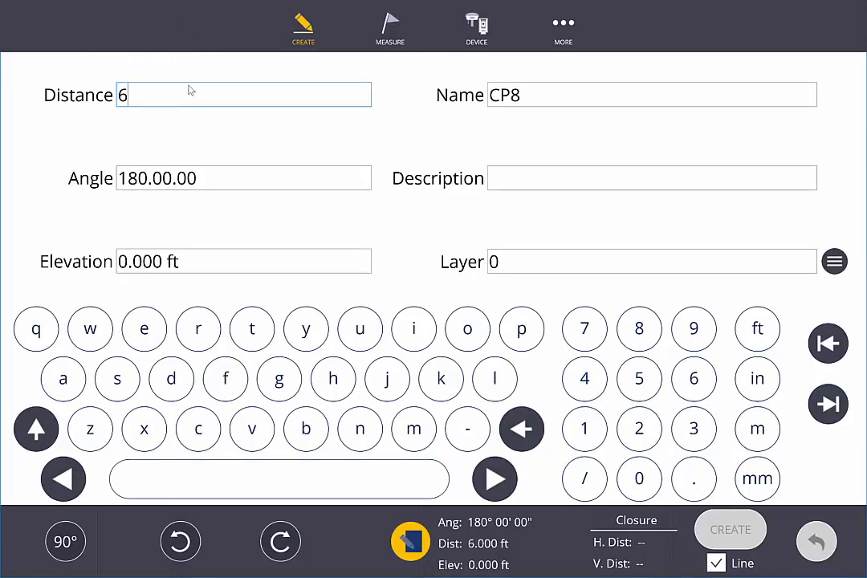
text(")
click(424, 544)
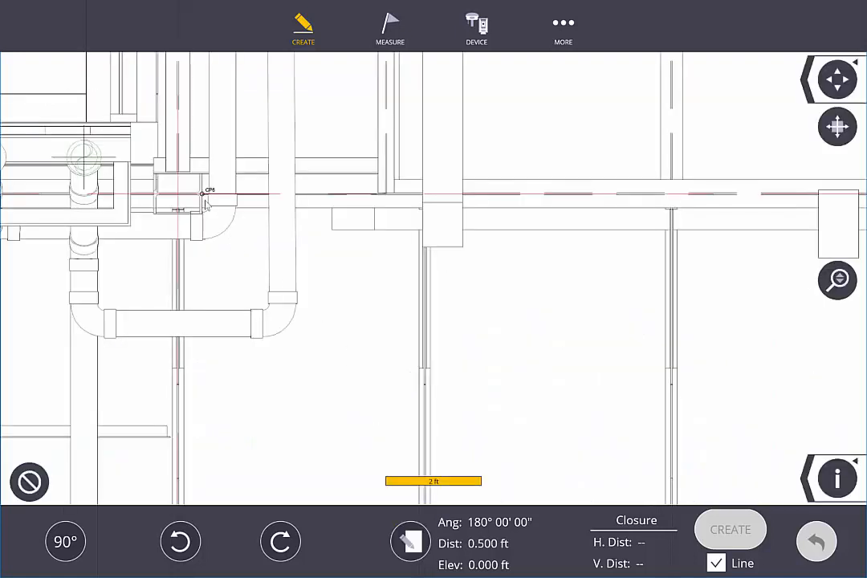
Create an offset point 0.500 ft from CP5 at a 90° angle along gridline C.
click(167, 207)
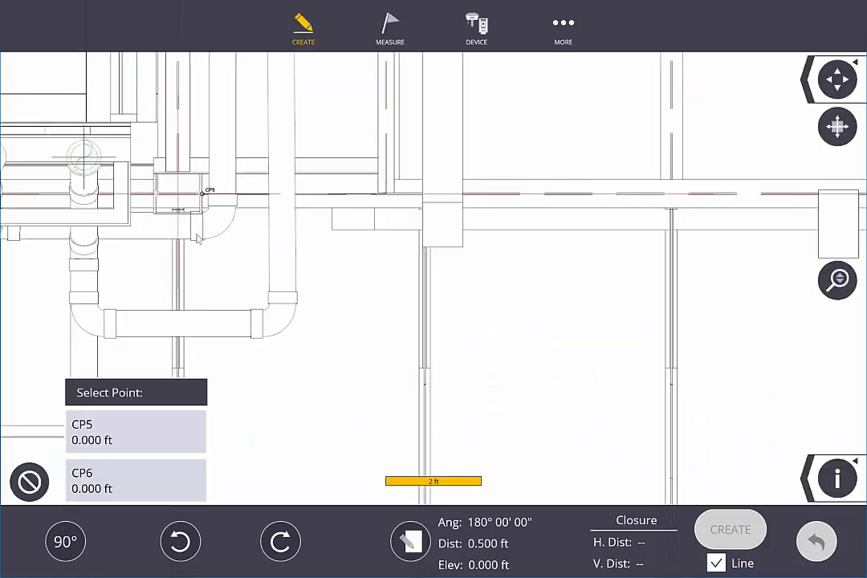
click(138, 440)
scroll(216, 204, up, 5)
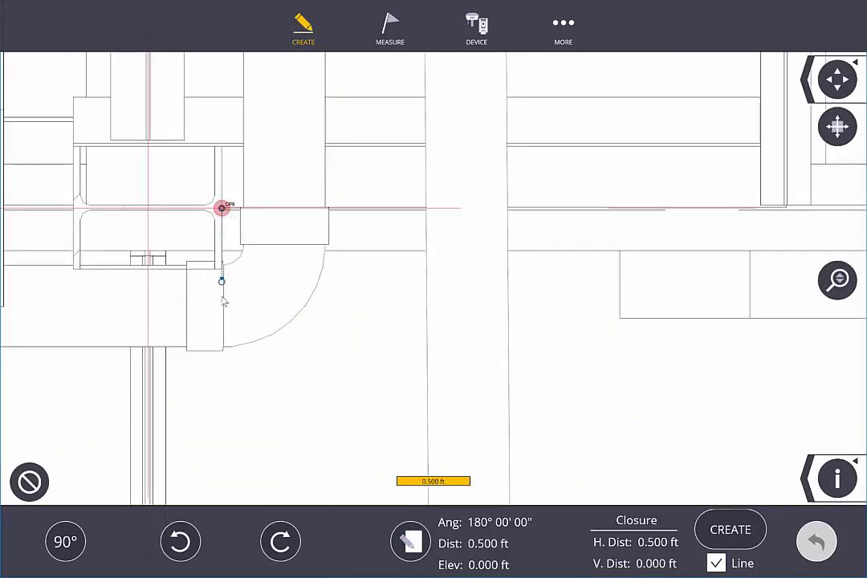
click(182, 535)
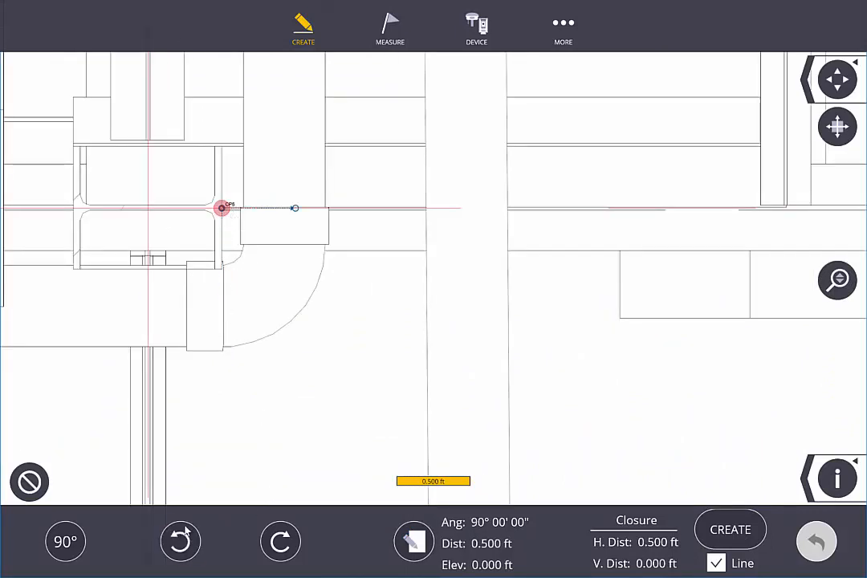
scroll(265, 200, down, 3)
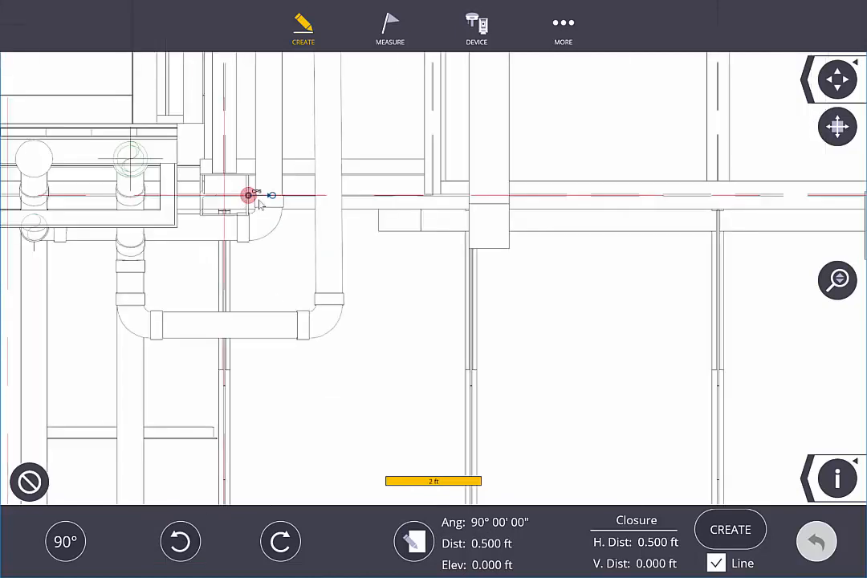
scroll(261, 199, up, 3)
scroll(258, 192, down, 2)
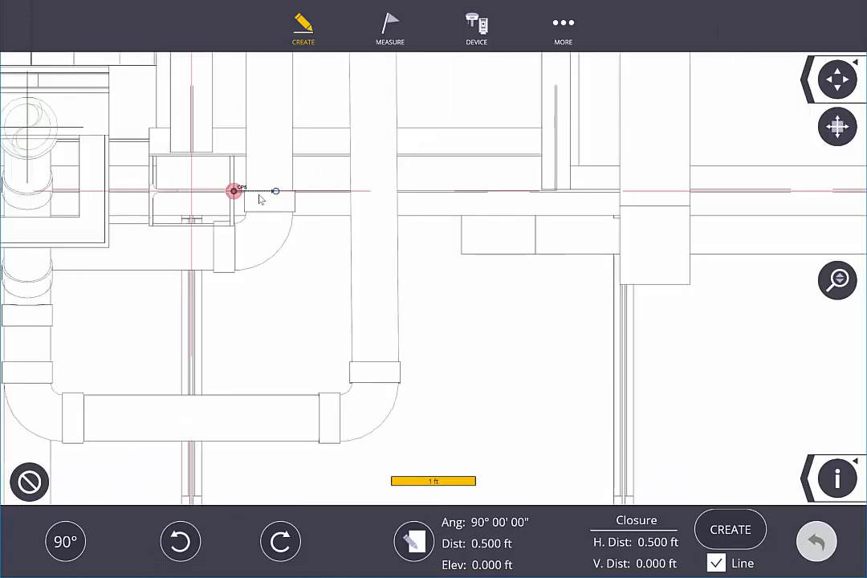
click(732, 530)
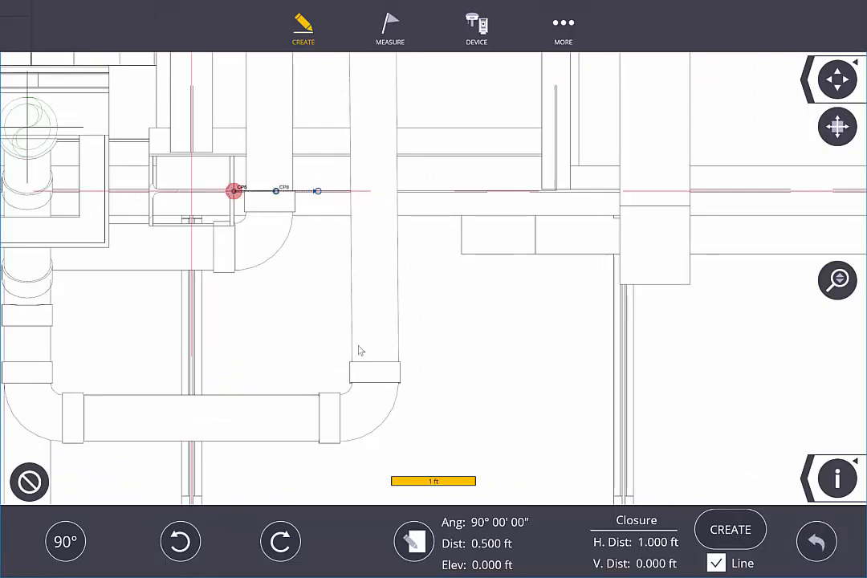
Create an offset point 0.500 ft at 90° from the control point on the gridline D column at grid 1.1.
scroll(353, 369, down, 5)
scroll(325, 447, down, 2)
scroll(310, 377, up, 8)
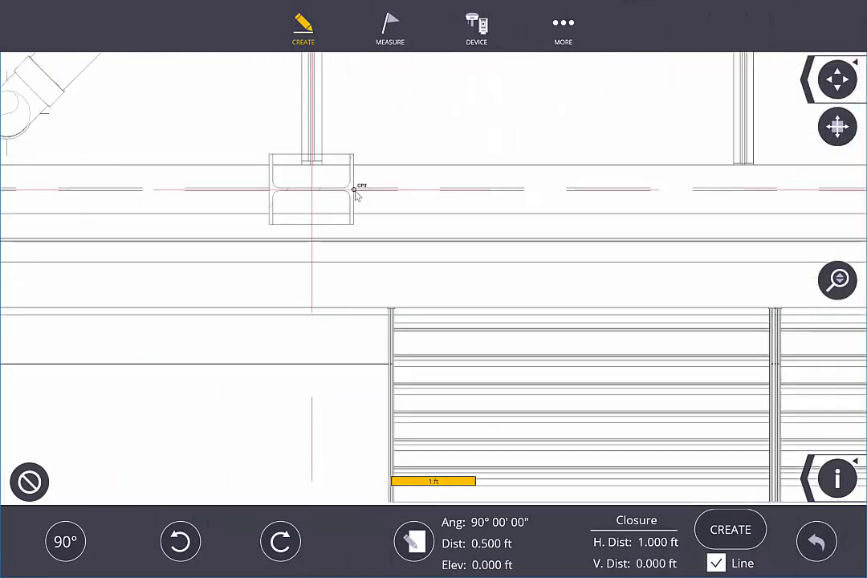
click(355, 194)
click(133, 440)
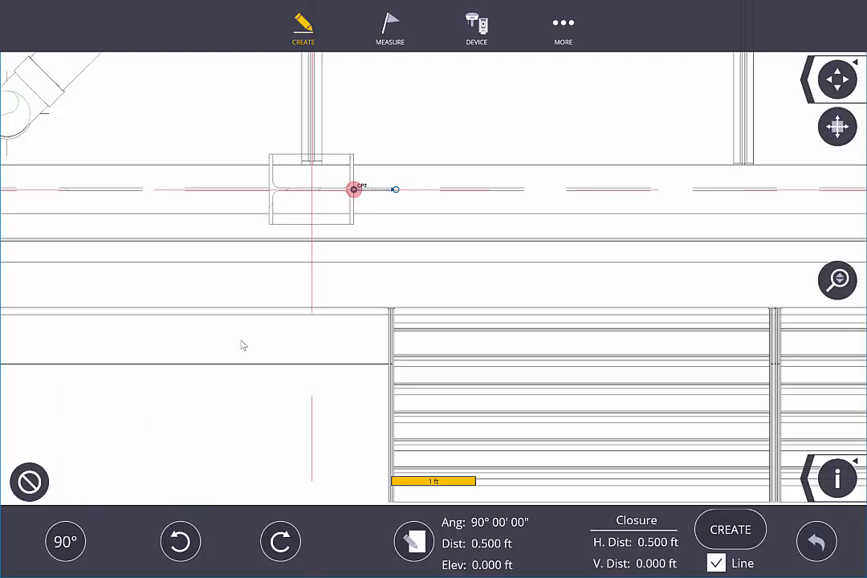
click(745, 531)
Create an offset point 0.500 ft from CP3 on gridline D at a 0° angle.
scroll(212, 273, down, 6)
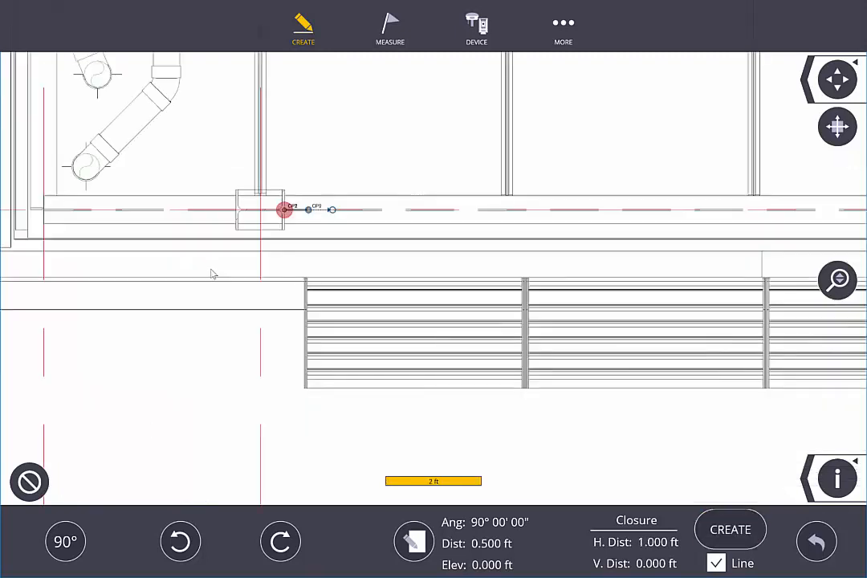
scroll(578, 275, up, 10)
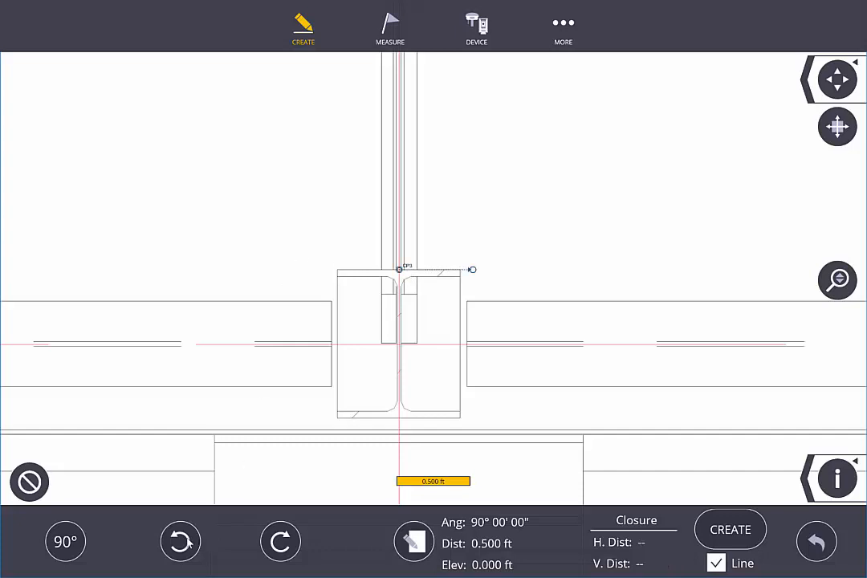
click(180, 541)
scroll(421, 193, down, 2)
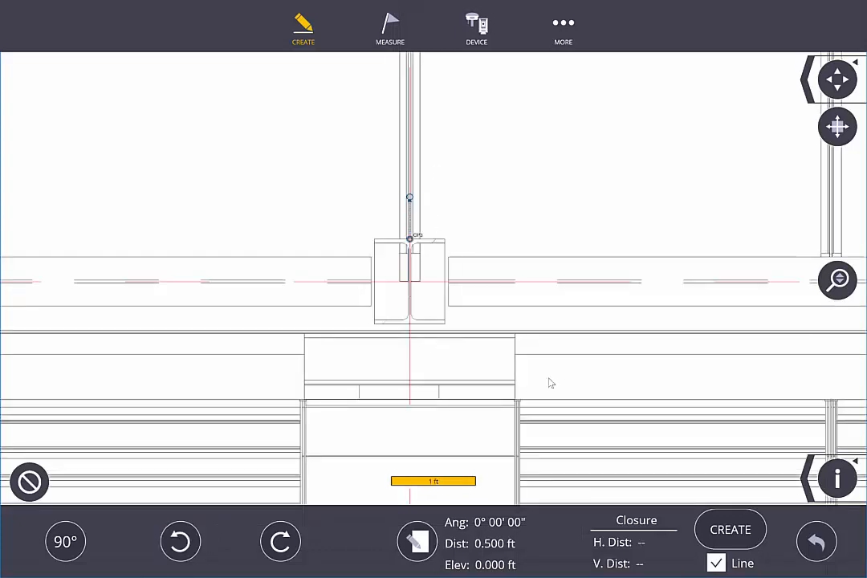
click(710, 520)
Create an offset point 0.500 ft at 0° from CP4, the control point on the next gridline D column.
scroll(202, 306, down, 5)
scroll(700, 303, up, 5)
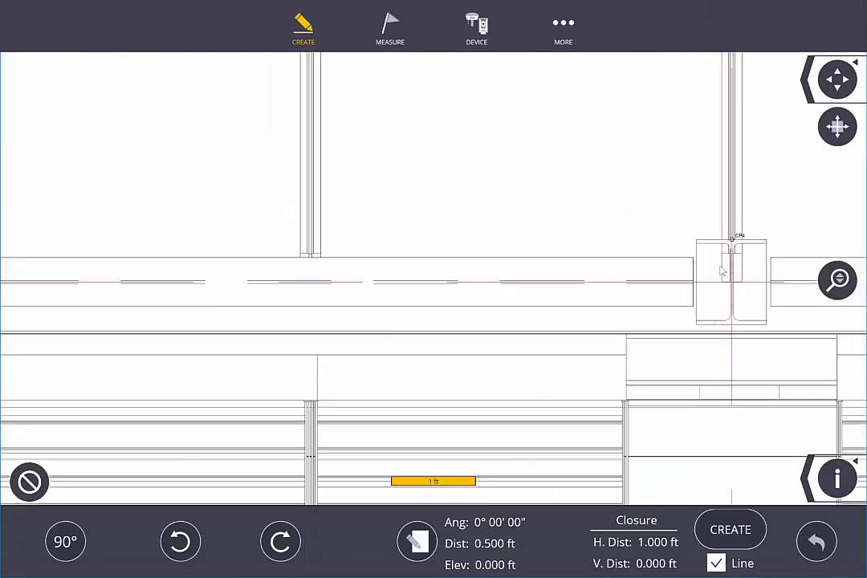
click(730, 529)
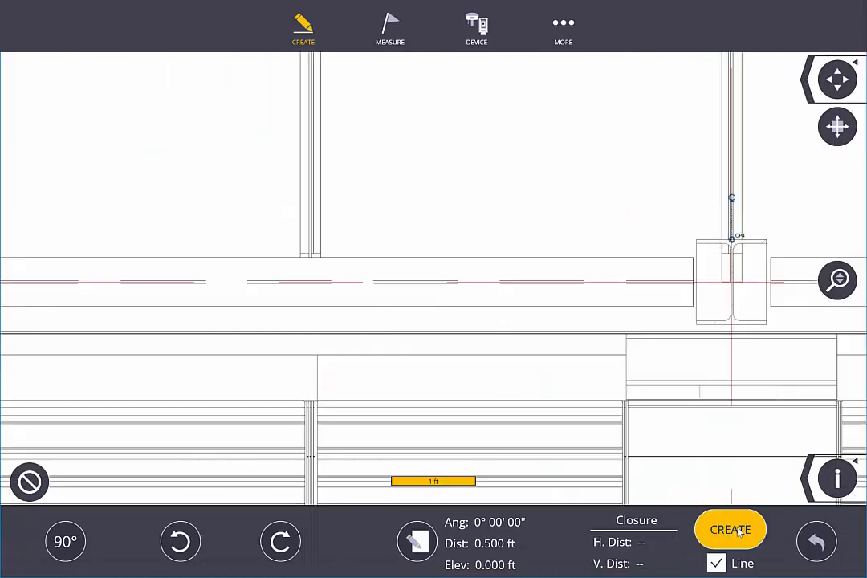
Create an offset point 0.500 ft from CP7 on the gridline C column at a 180° angle.
scroll(446, 397, down, 5)
scroll(451, 399, down, 2)
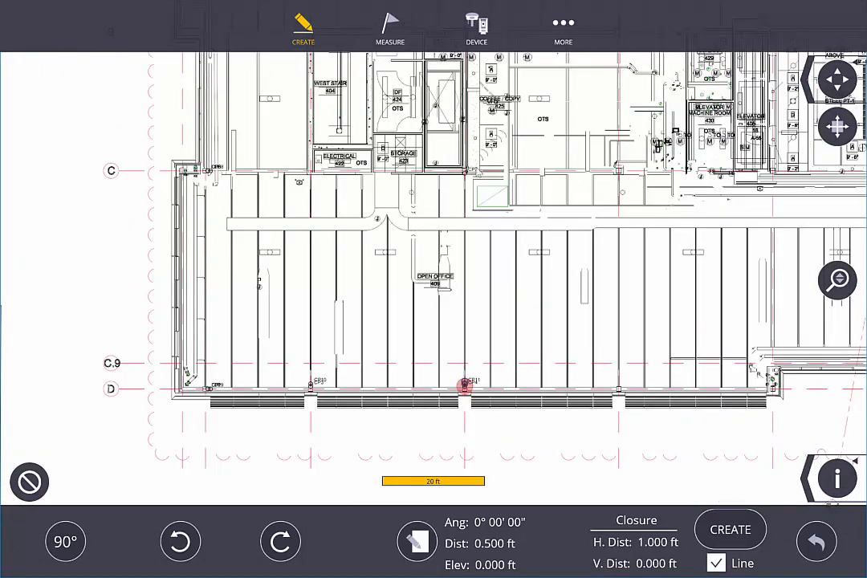
scroll(433, 163, up, 8)
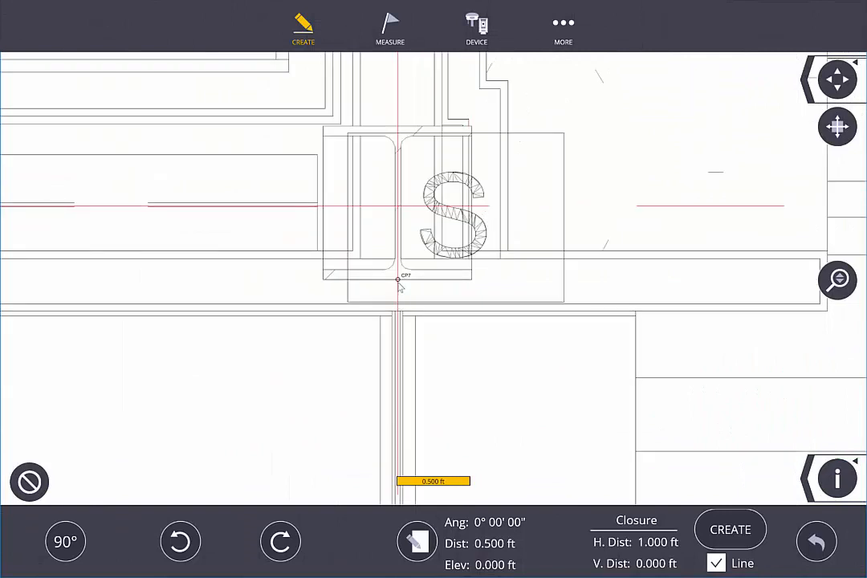
click(397, 278)
click(180, 542)
click(181, 542)
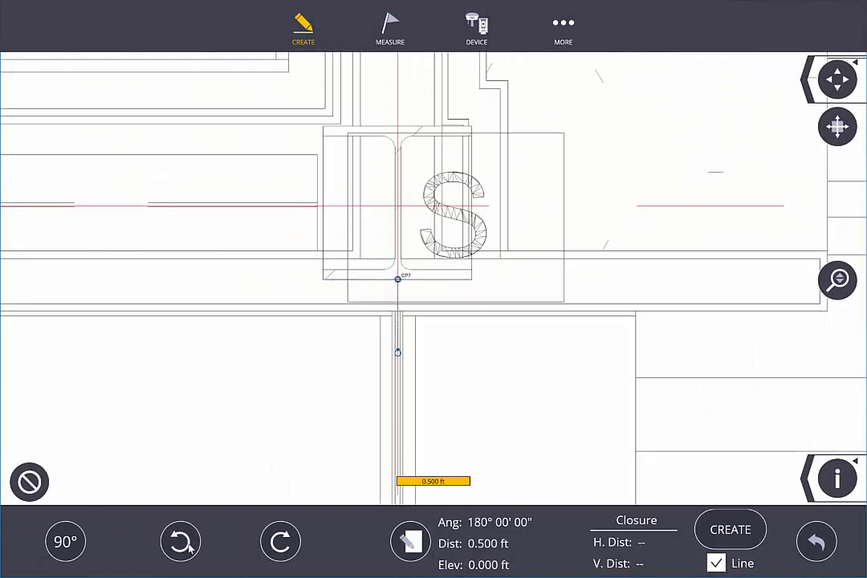
scroll(331, 347, down, 2)
click(731, 530)
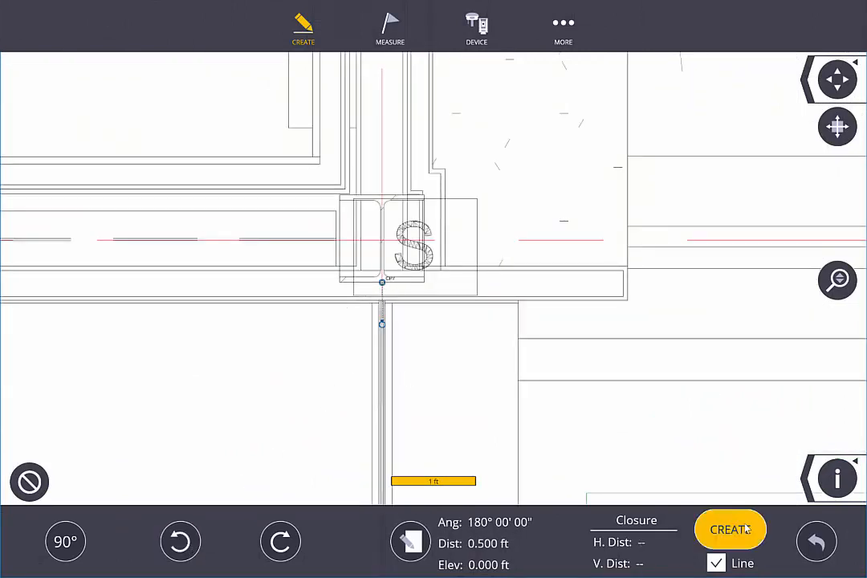
Examine the light fixtures in Open Office 409 and compare their symbol with the fixture legend on the plan.
scroll(555, 326, down, 3)
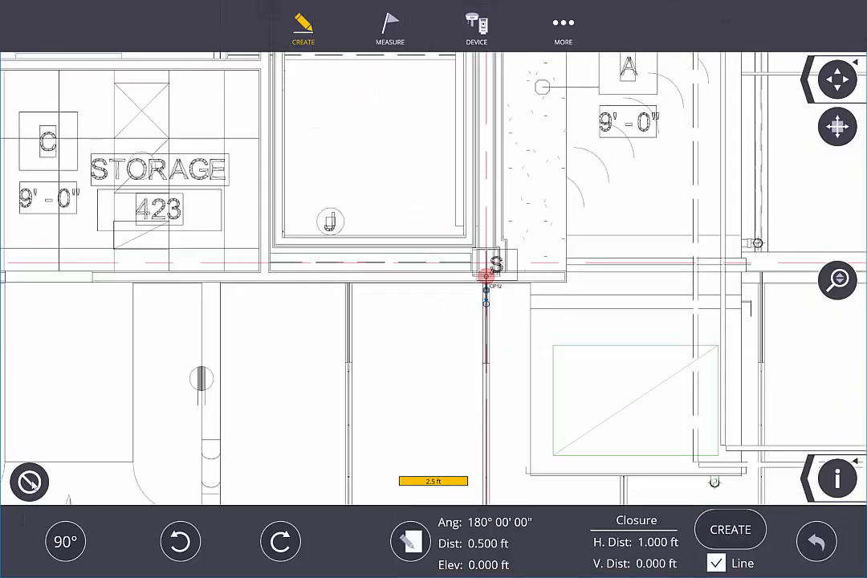
scroll(422, 289, down, 5)
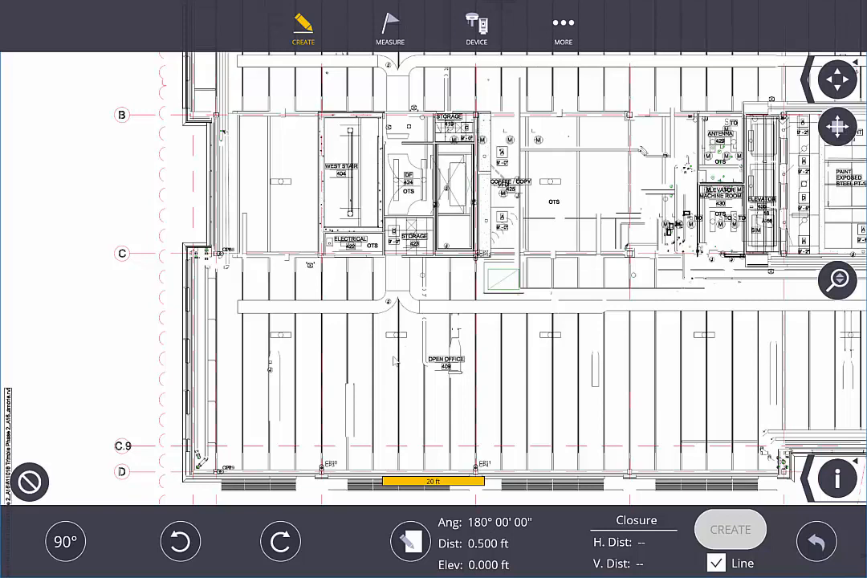
scroll(409, 354, up, 3)
scroll(313, 322, up, 2)
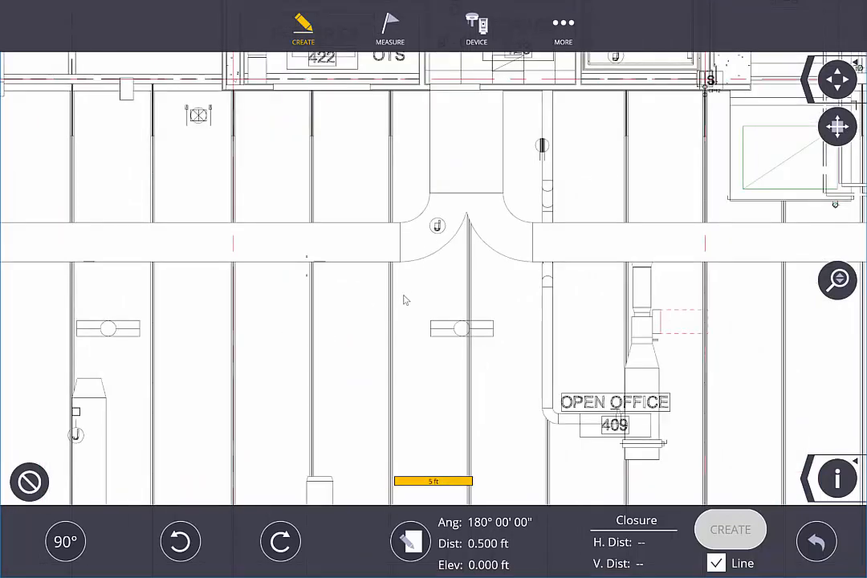
scroll(403, 297, down, 4)
scroll(315, 306, up, 6)
scroll(233, 264, down, 10)
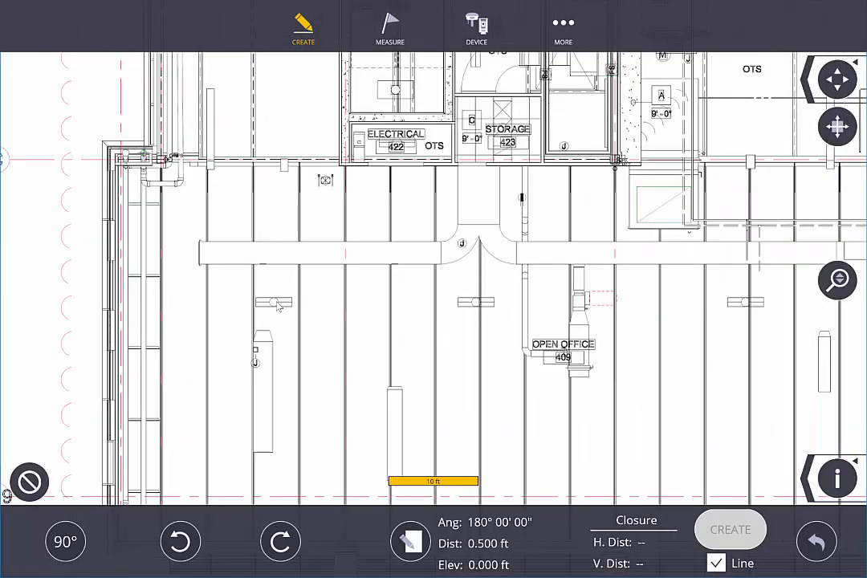
scroll(299, 217, up, 3)
scroll(281, 217, up, 5)
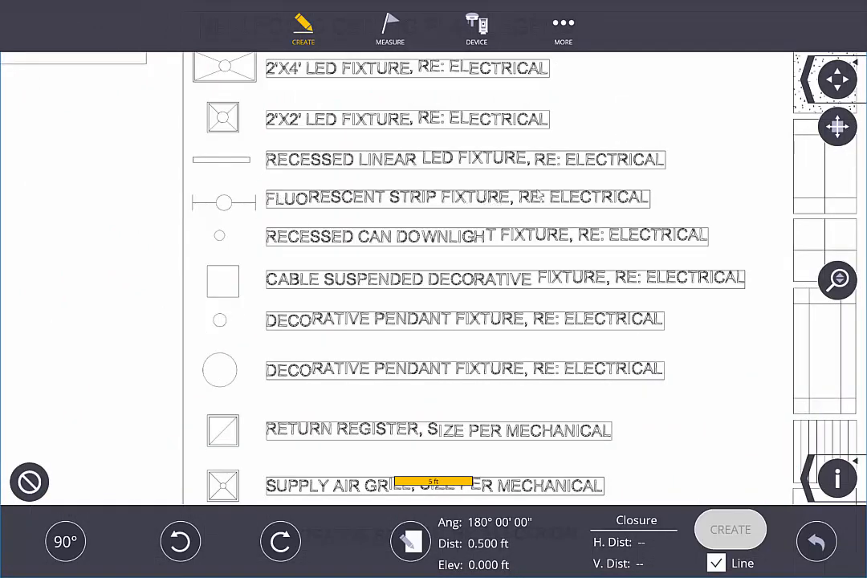
scroll(454, 170, down, 7)
scroll(272, 291, up, 7)
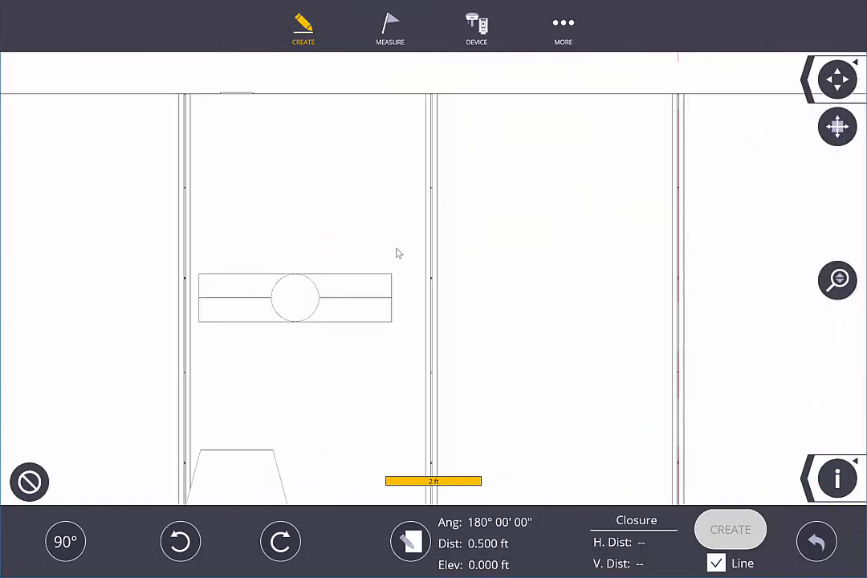
scroll(397, 251, down, 1)
scroll(303, 280, up, 1)
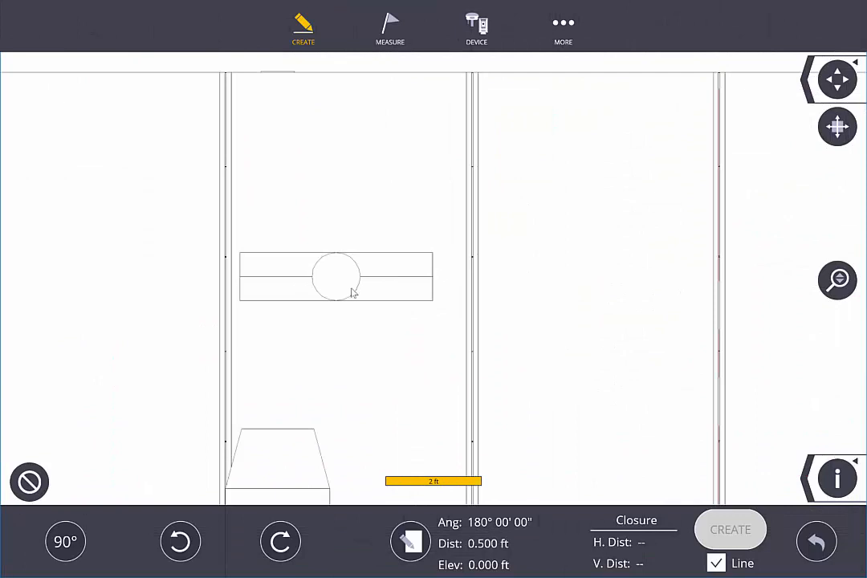
Start creating points from the model with only End Points enabled, and pick both centerline ends of the westernmost Open Office light fixture.
click(302, 28)
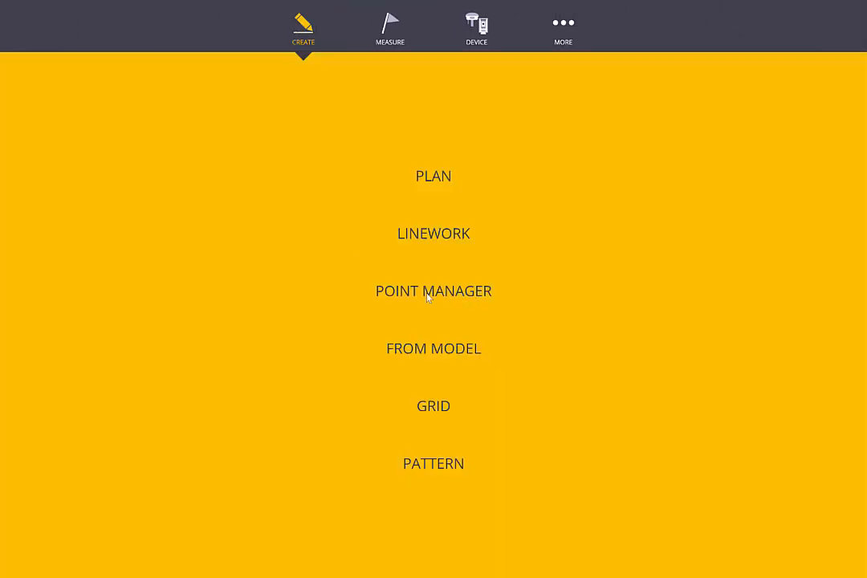
click(434, 349)
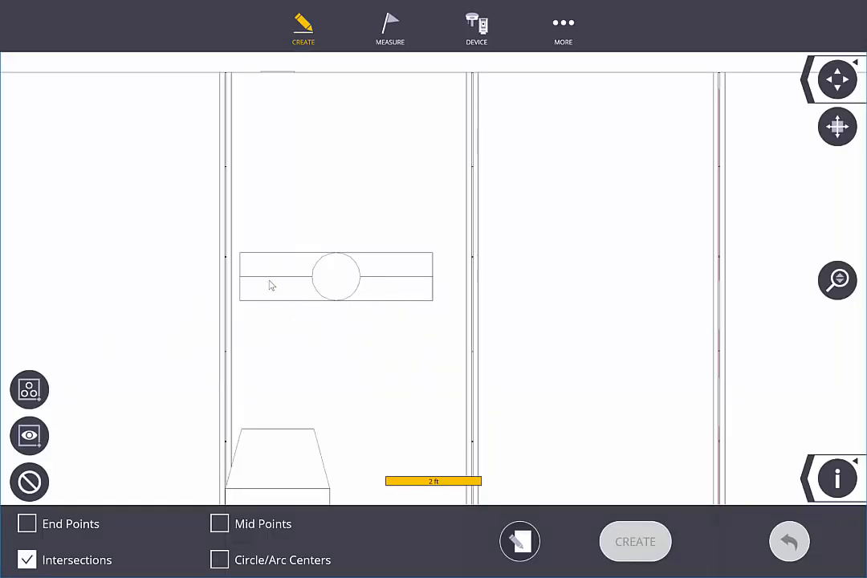
click(30, 559)
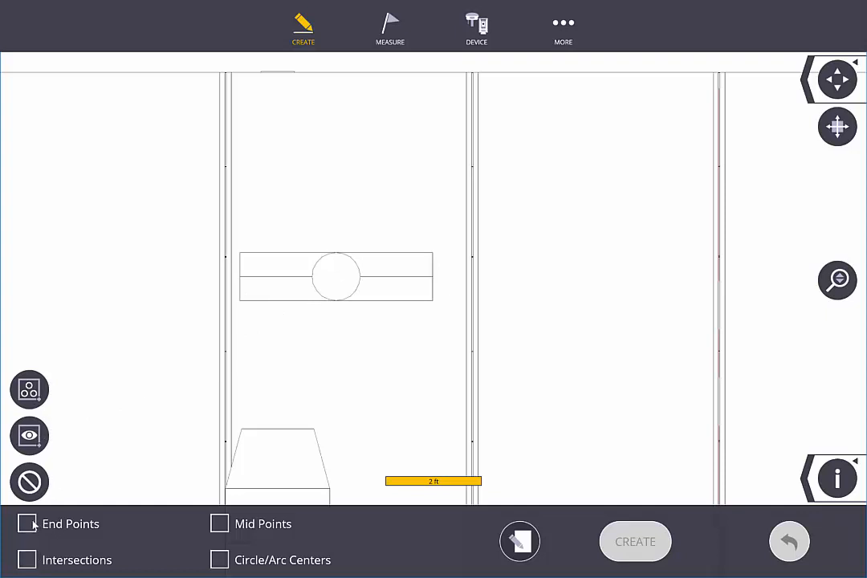
click(34, 525)
click(241, 277)
click(433, 278)
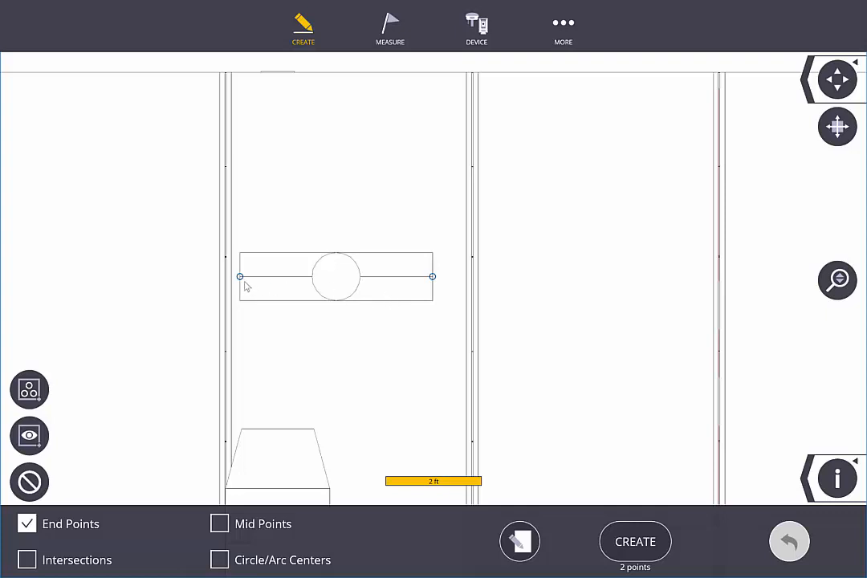
Add both centerline end points of the next light fixture, below the branching duct, to the selection.
scroll(273, 283, down, 6)
scroll(270, 280, up, 4)
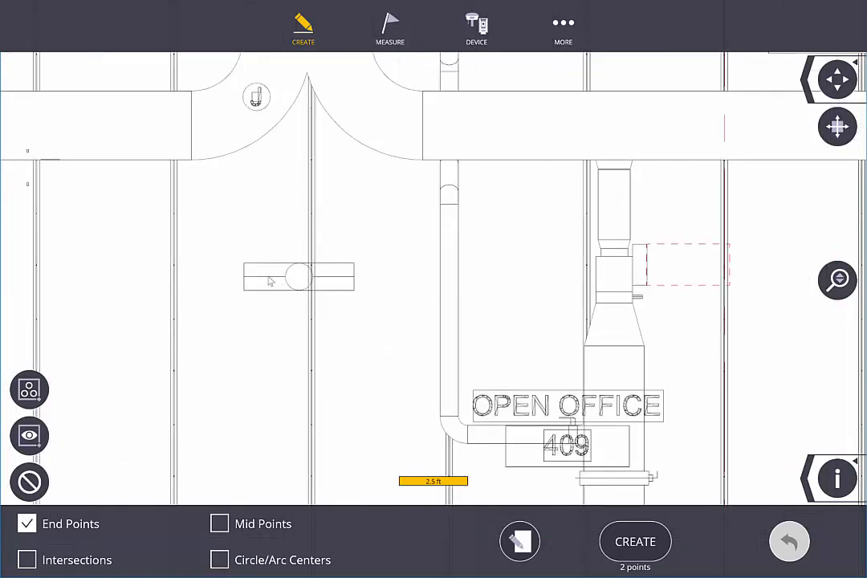
scroll(270, 280, up, 4)
click(196, 279)
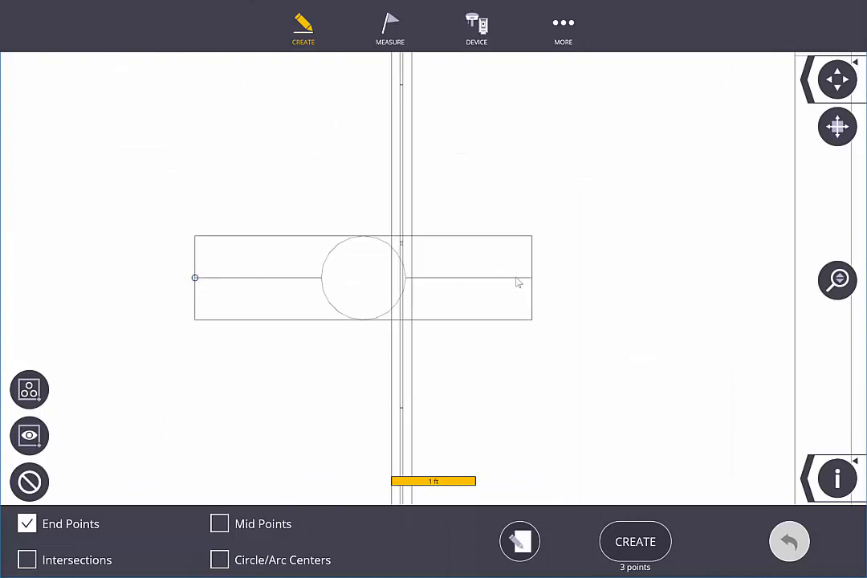
click(518, 282)
Set the starting name of the selected points to LF1 and their description to "Light fix".
scroll(442, 273, down, 8)
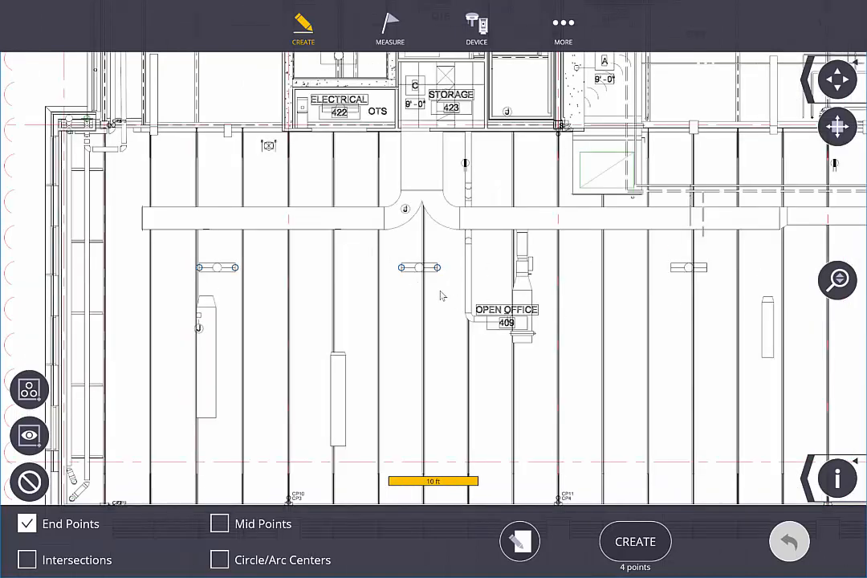
scroll(305, 250, up, 2)
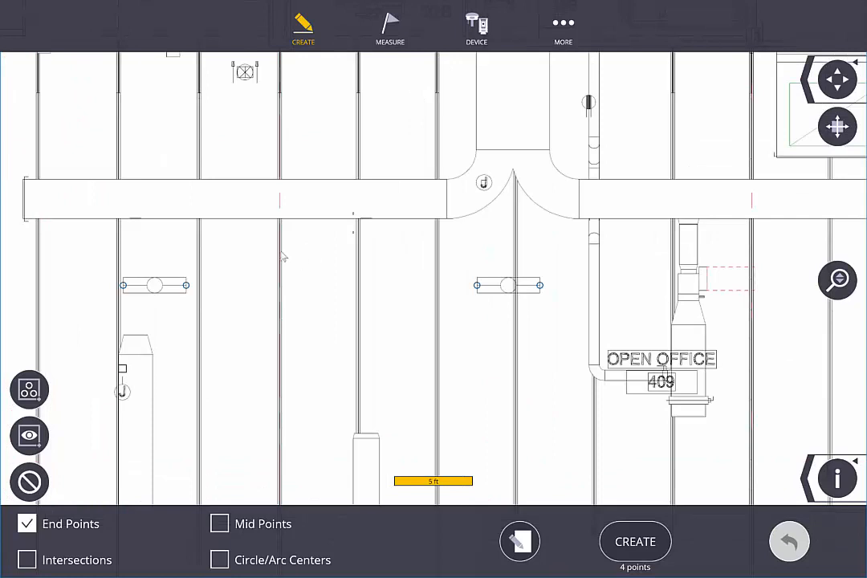
click(521, 544)
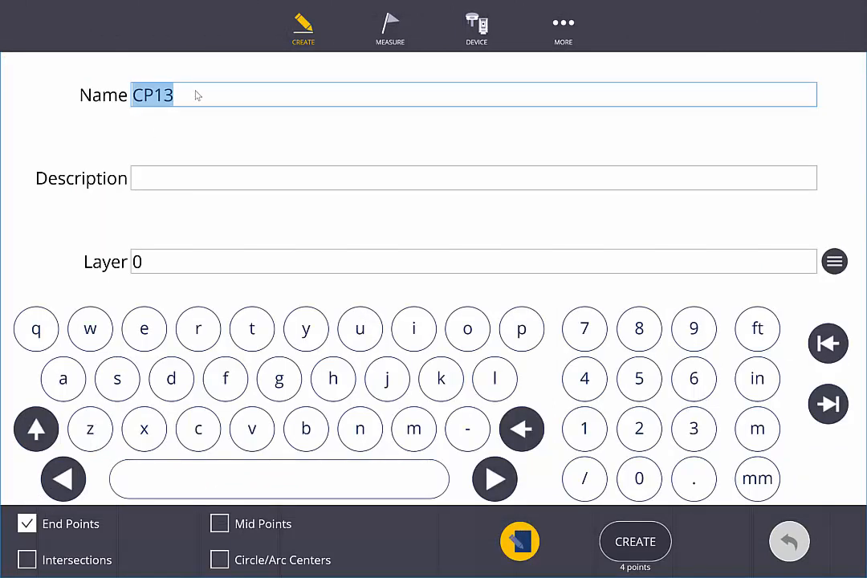
text(LF1)
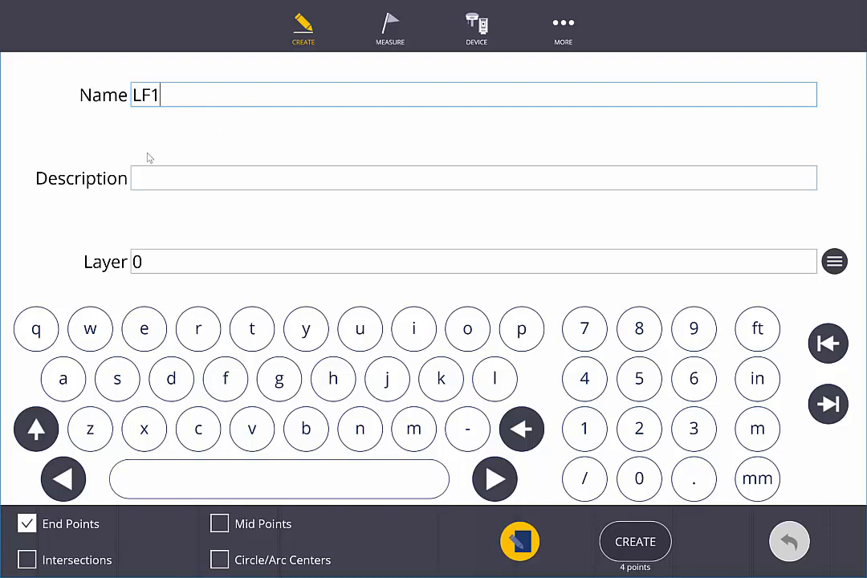
click(163, 181)
text(Light)
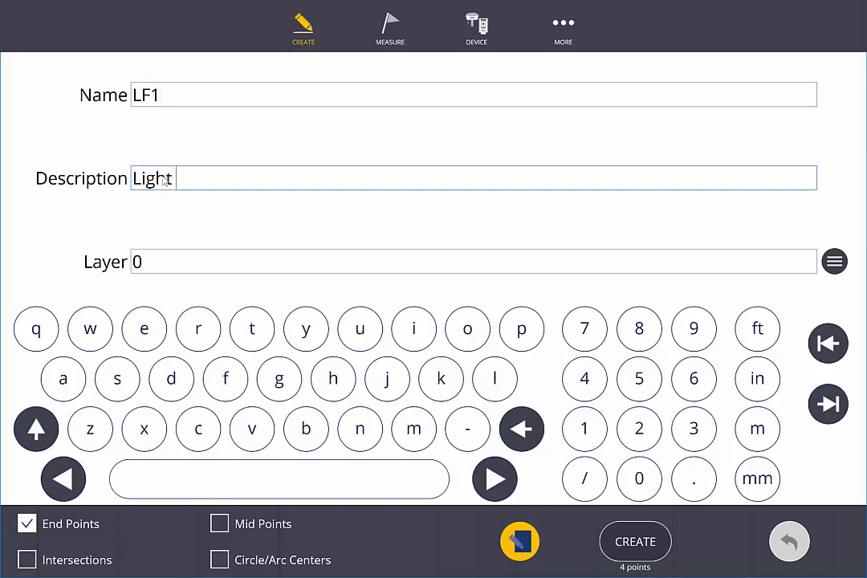
text( ficx)
Assign the selected light fixture points to the layer Elec and create them.
click(169, 261)
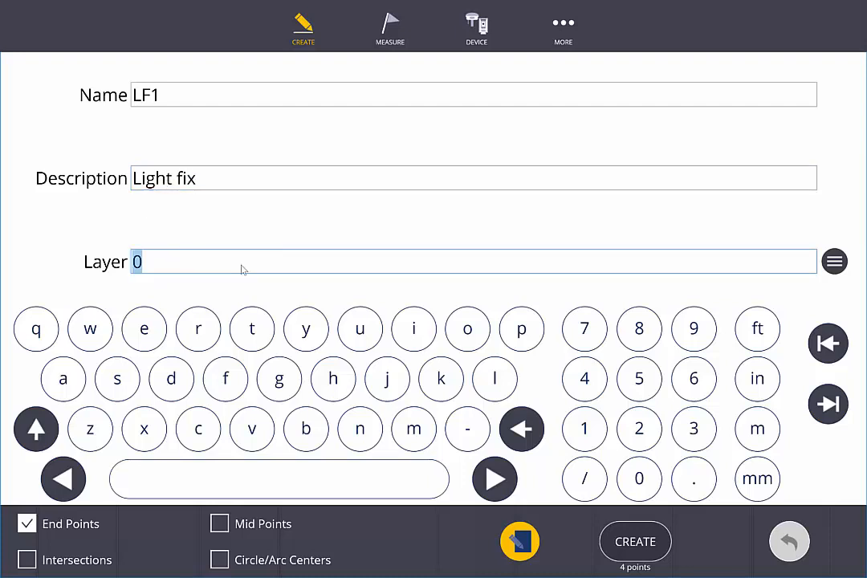
click(835, 263)
click(170, 271)
text(Elec)
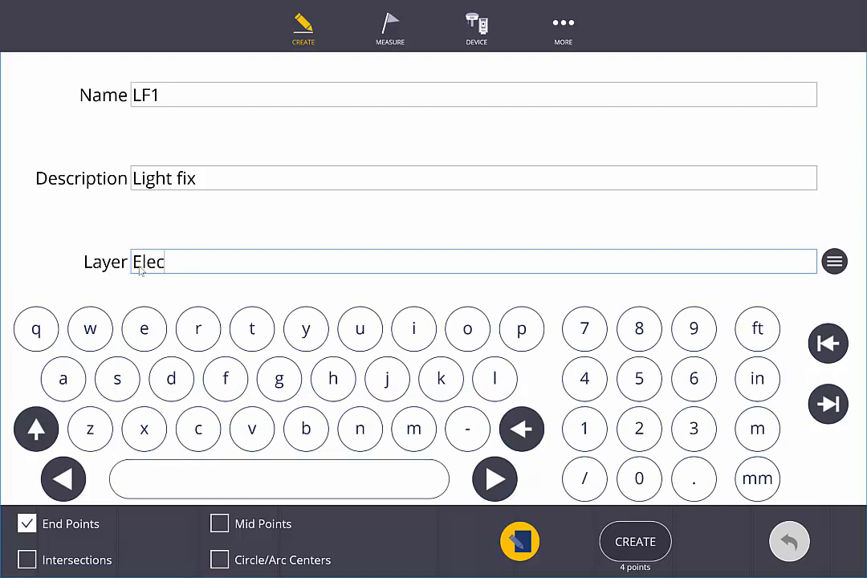
click(524, 548)
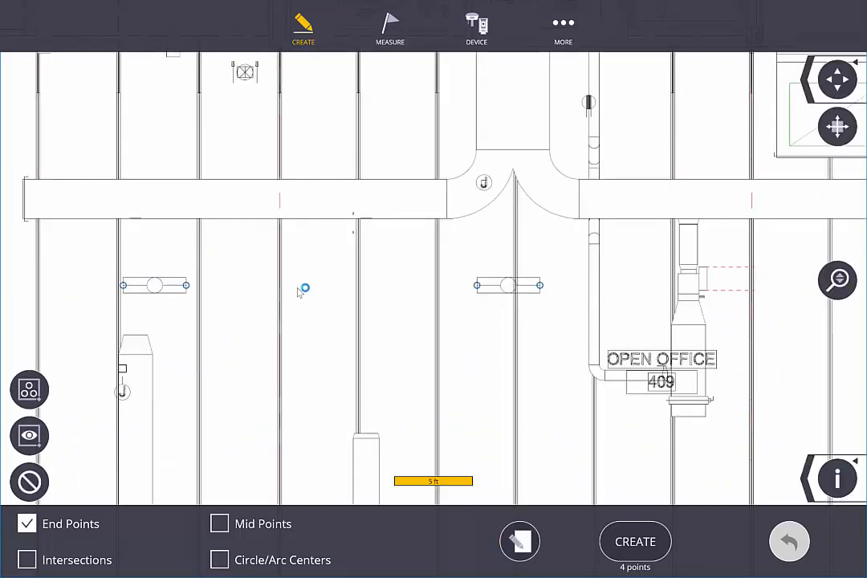
click(616, 542)
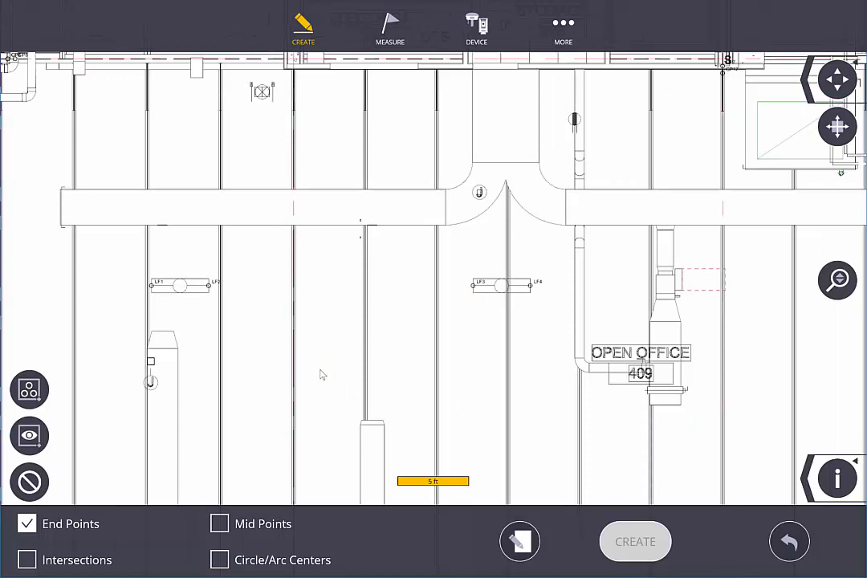
Switch the model point picking from End Points to only Mid Points for the wall along the south side of Electrical 422.
scroll(359, 363, down, 2)
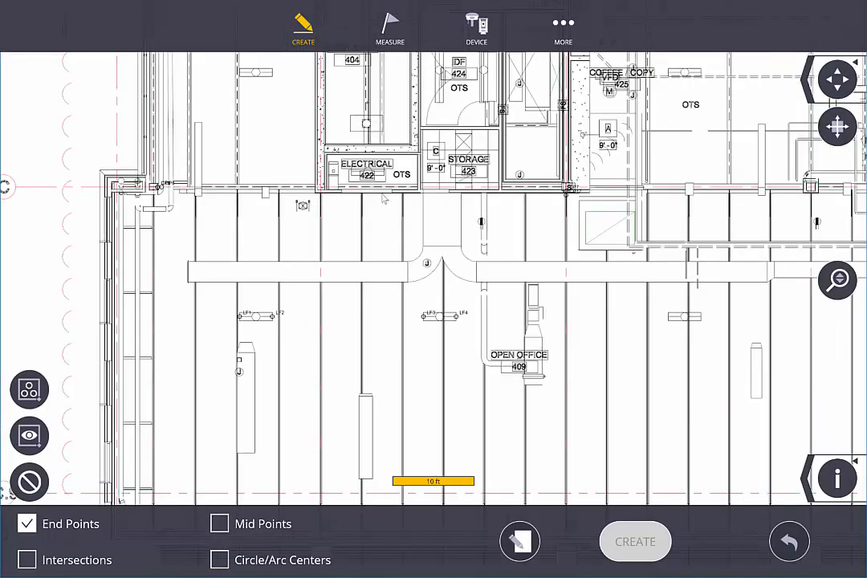
scroll(368, 164, up, 5)
scroll(407, 210, up, 3)
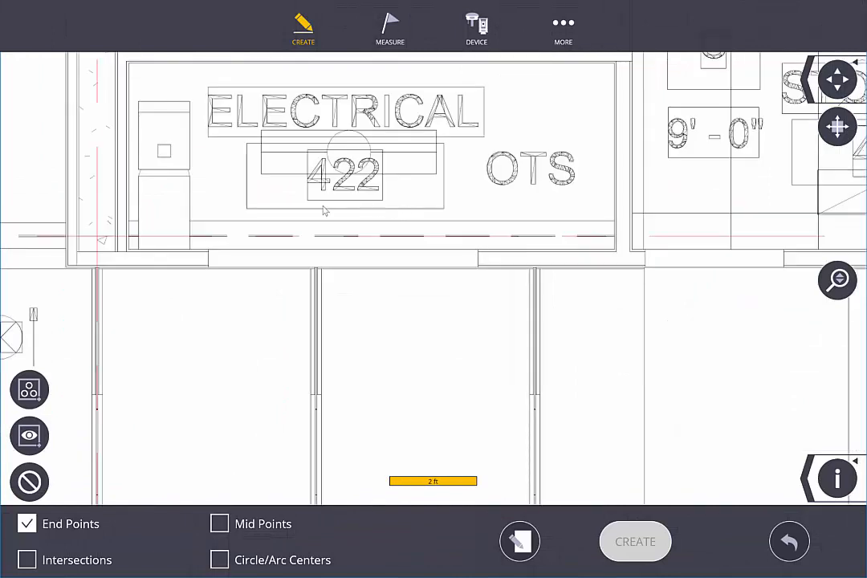
scroll(324, 209, down, 3)
scroll(314, 247, up, 3)
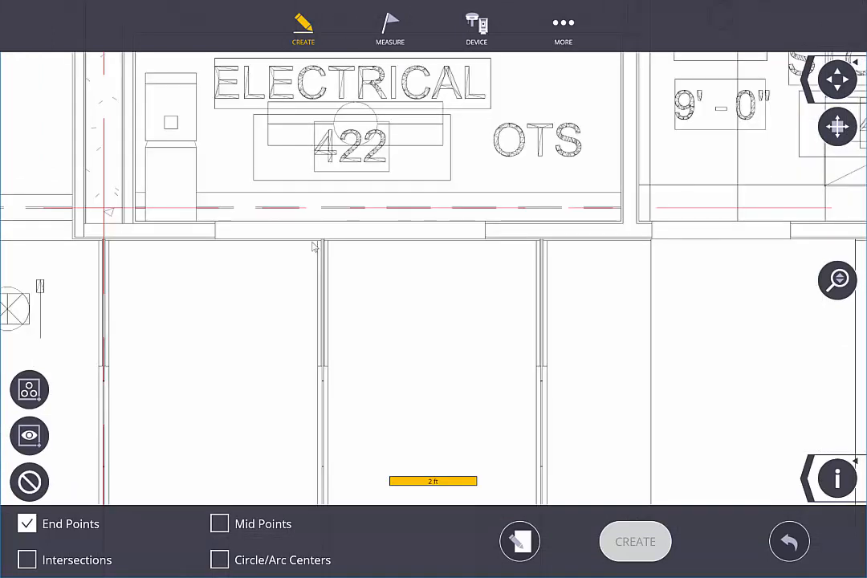
scroll(353, 250, down, 3)
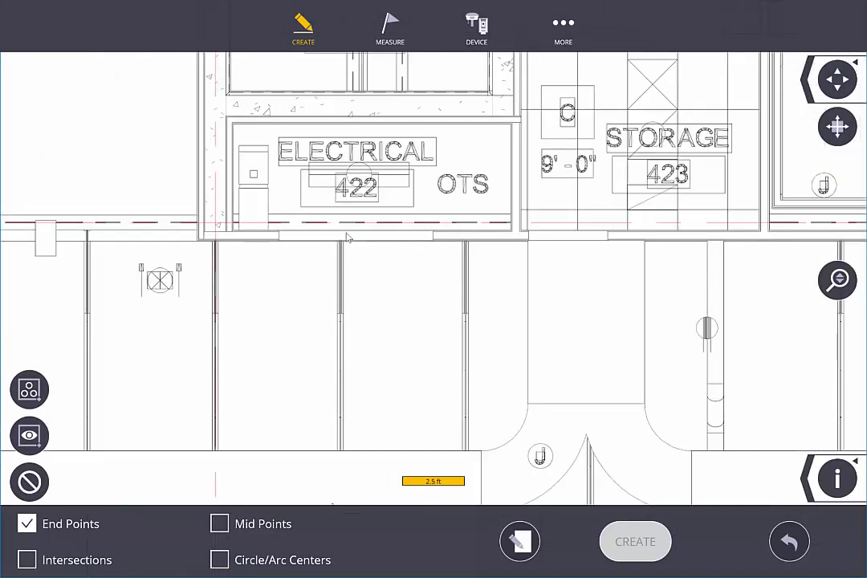
scroll(276, 235, up, 3)
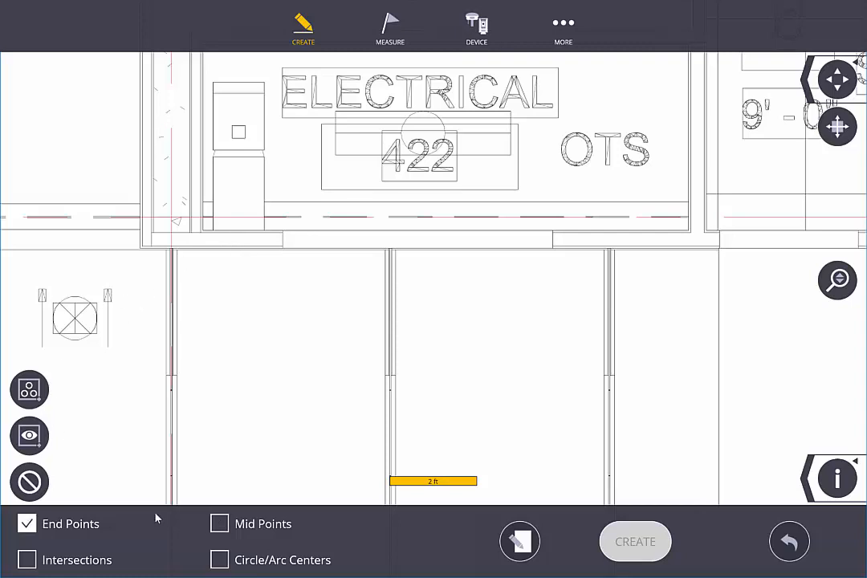
click(26, 523)
click(219, 523)
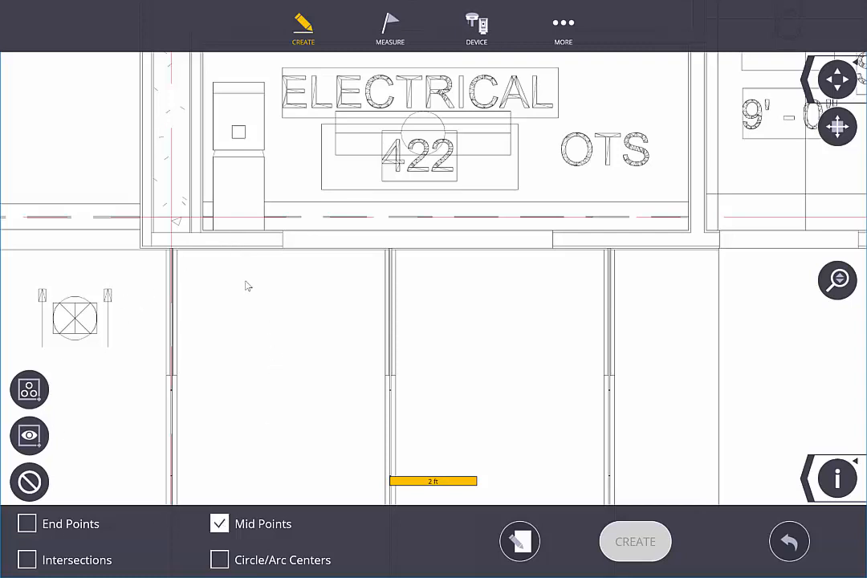
Pick the mid points across the wall thickness at its west end and at both sides of the opening below Electrical 422.
scroll(151, 238, up, 3)
click(77, 218)
scroll(173, 287, down, 2)
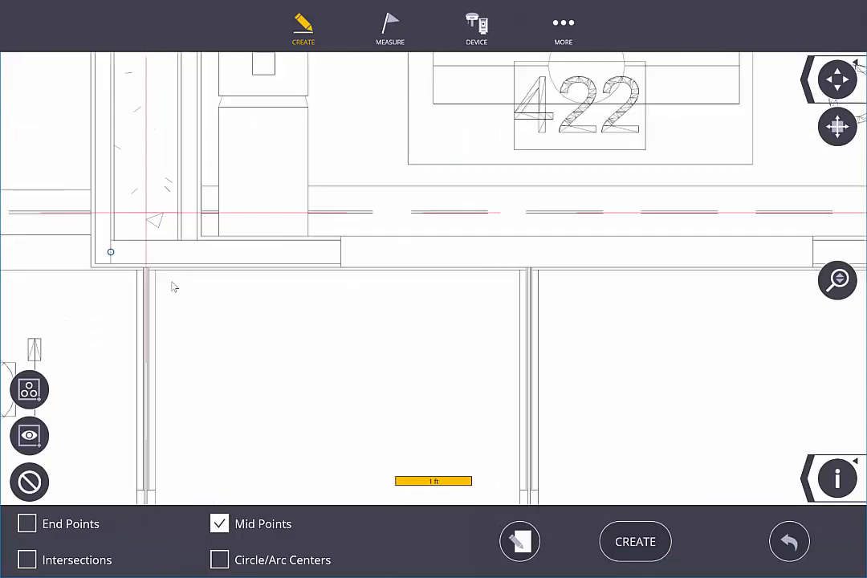
click(341, 254)
scroll(227, 277, down, 3)
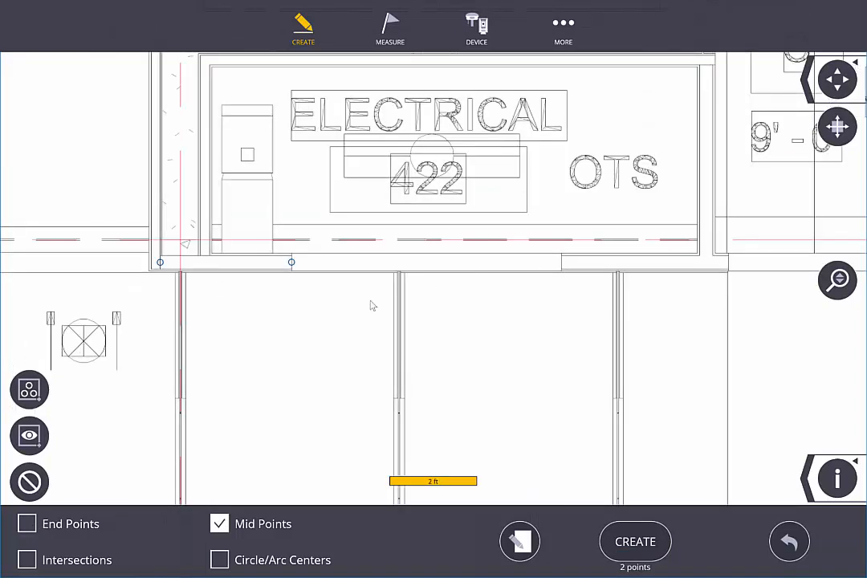
scroll(312, 323, down, 2)
scroll(548, 293, up, 4)
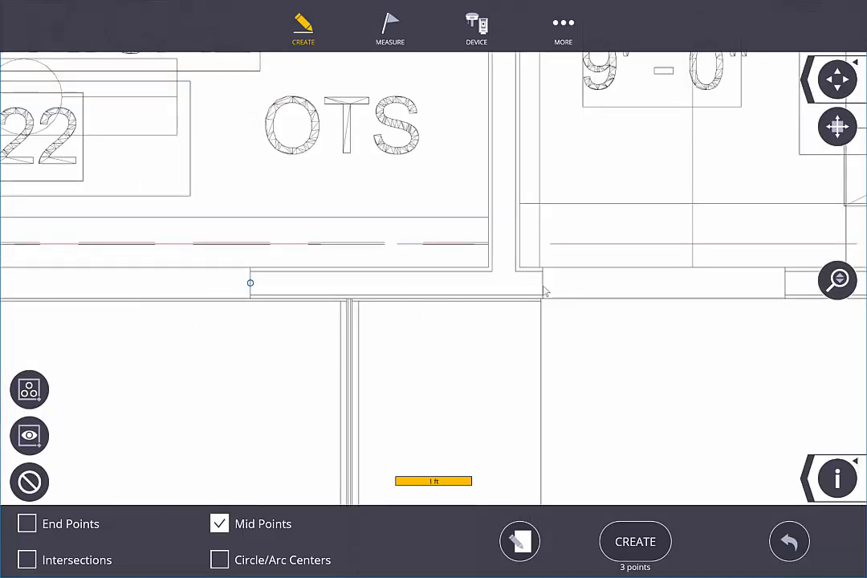
Add the wall mid points at both sides of the opening below Storage 423 and at the wall's east end beyond column CP7.
click(544, 292)
scroll(470, 320, down, 3)
scroll(504, 306, up, 3)
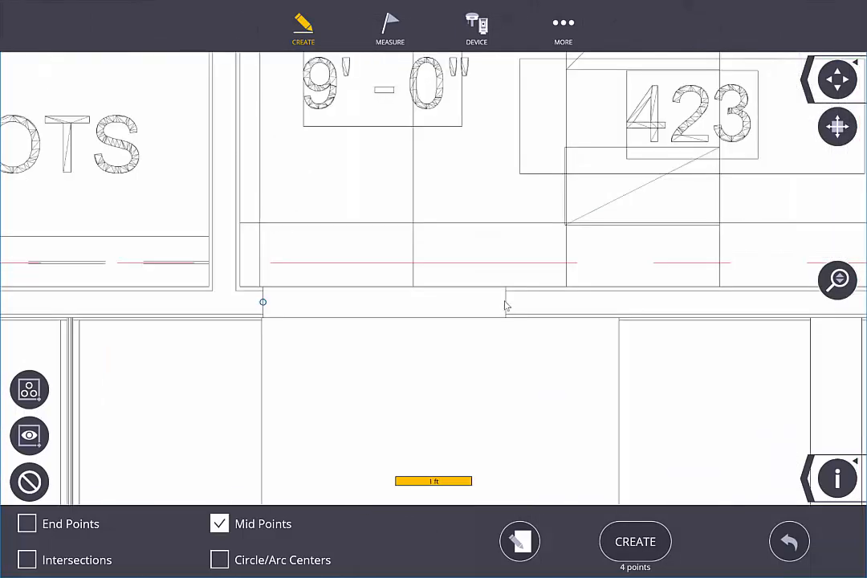
click(505, 303)
scroll(321, 326, down, 4)
scroll(599, 319, up, 6)
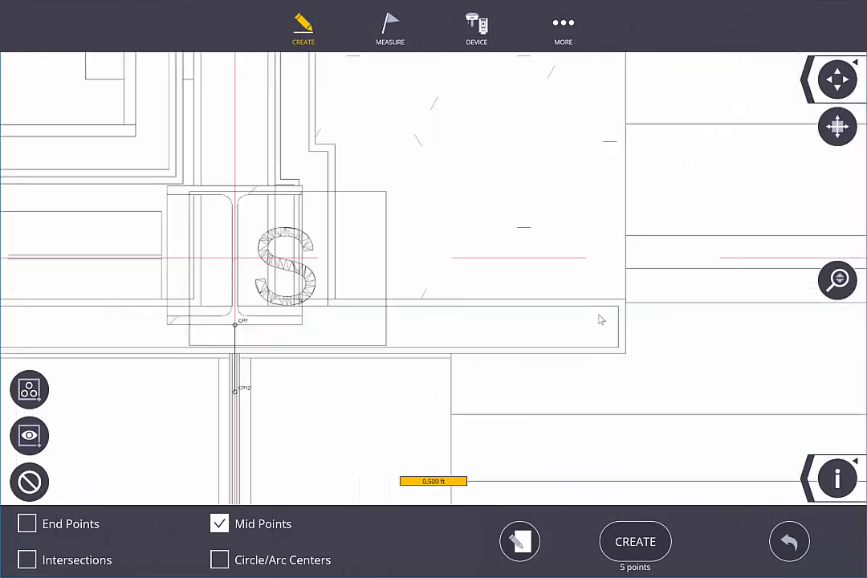
click(616, 325)
scroll(539, 327, down, 4)
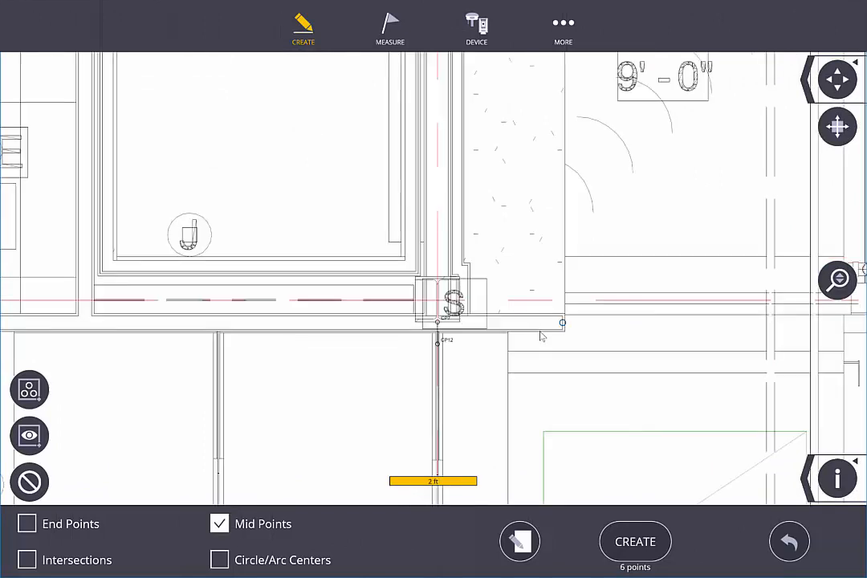
scroll(542, 337, down, 2)
scroll(508, 347, down, 2)
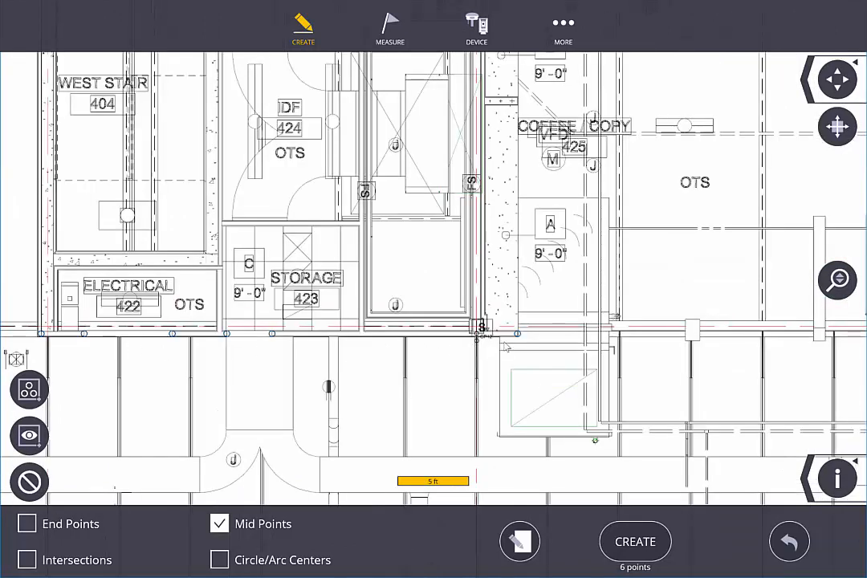
Set the starting name of the selected wall points to W1 and their description to "center line".
click(520, 541)
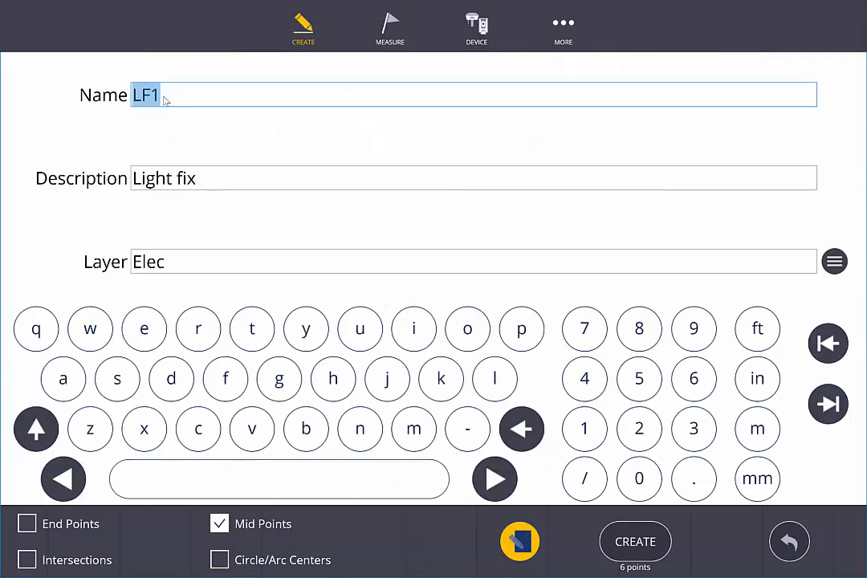
text(W1)
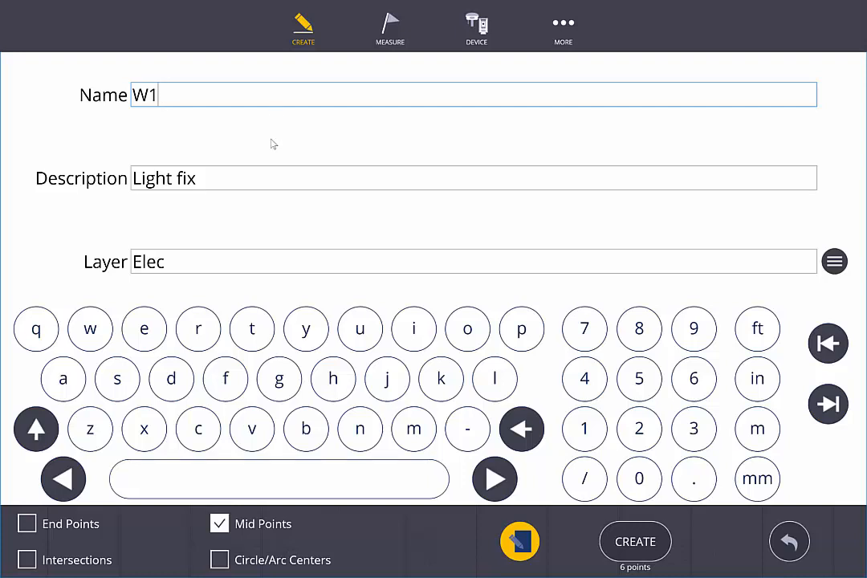
click(225, 178)
text(ce)
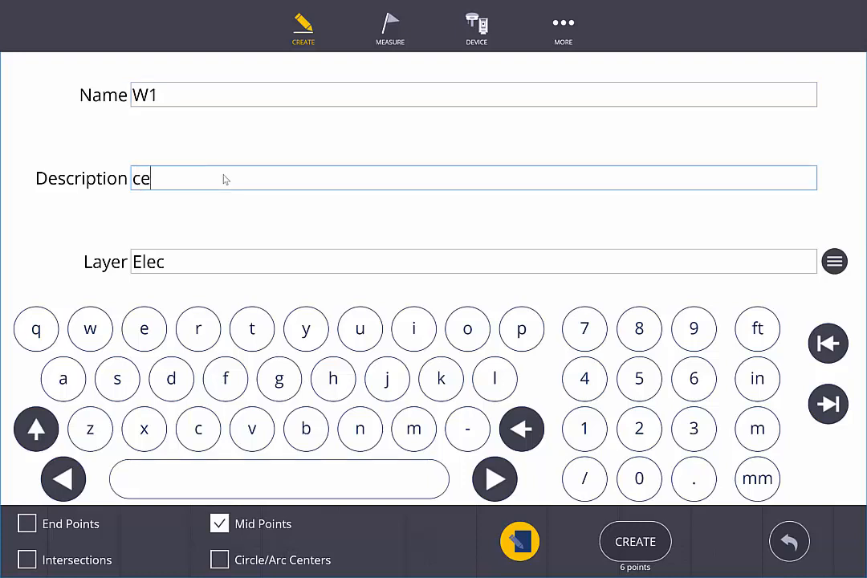
text(nter line)
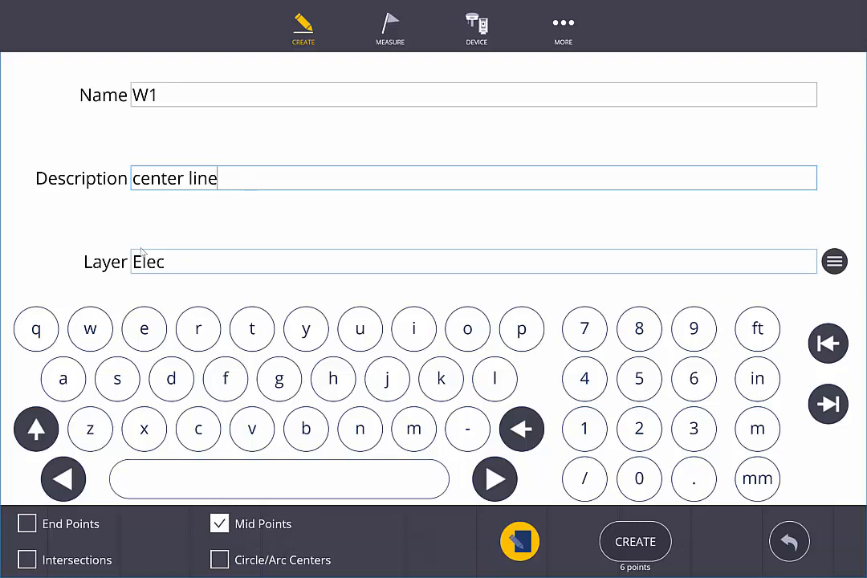
Assign the selected wall points to the layer Wall and create them.
click(203, 268)
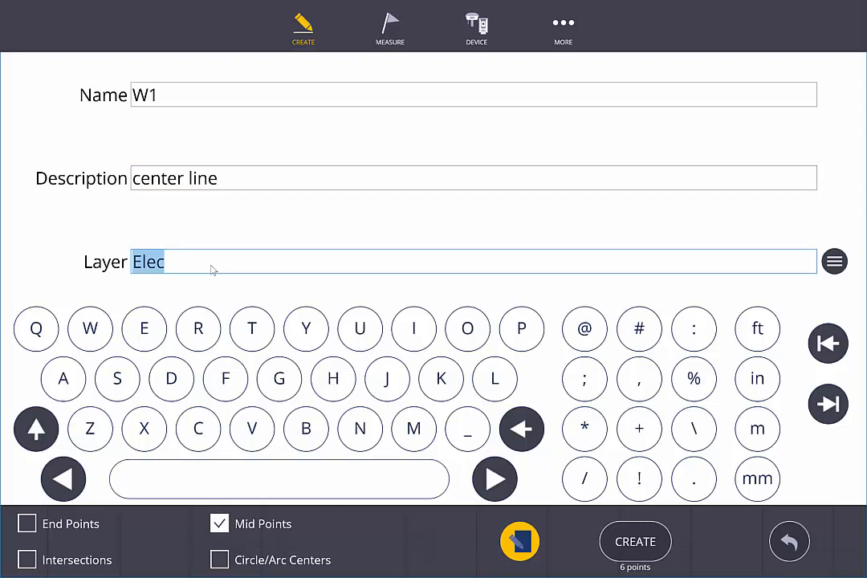
text(Wall)
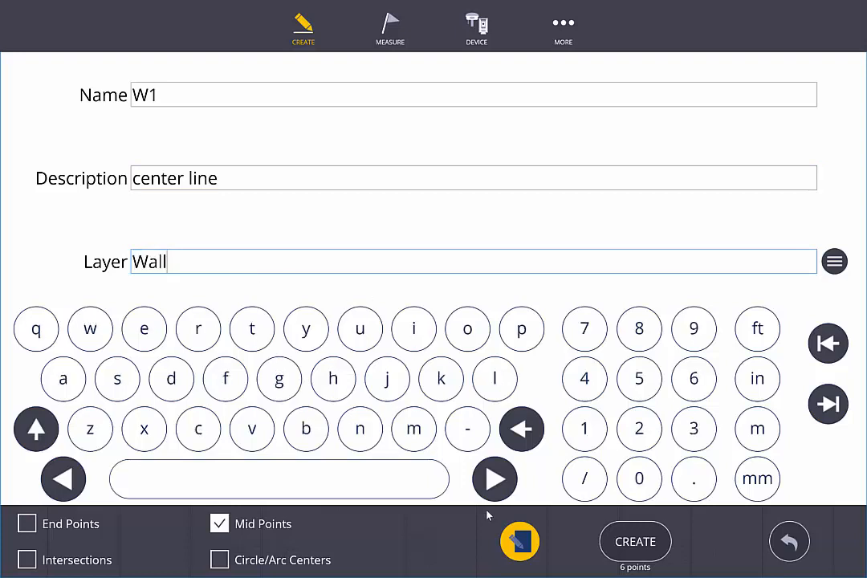
click(516, 530)
click(635, 540)
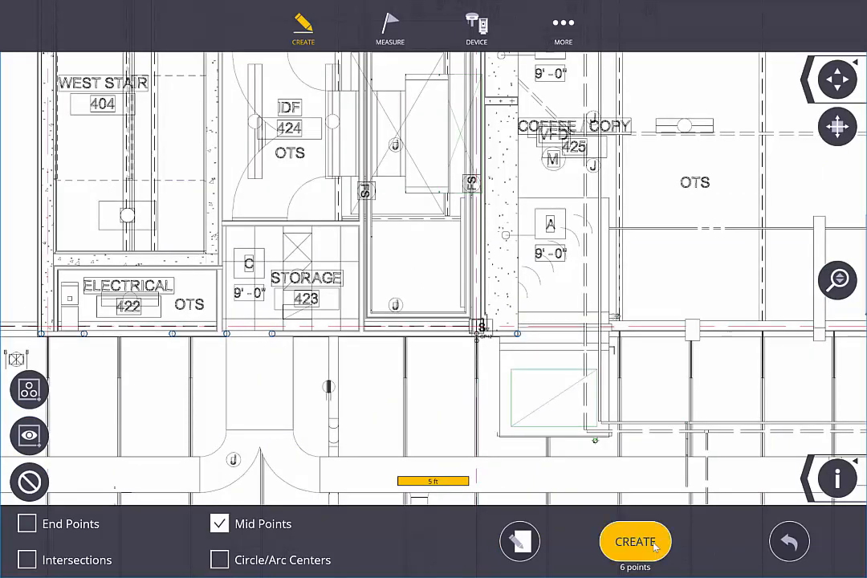
scroll(637, 317, down, 3)
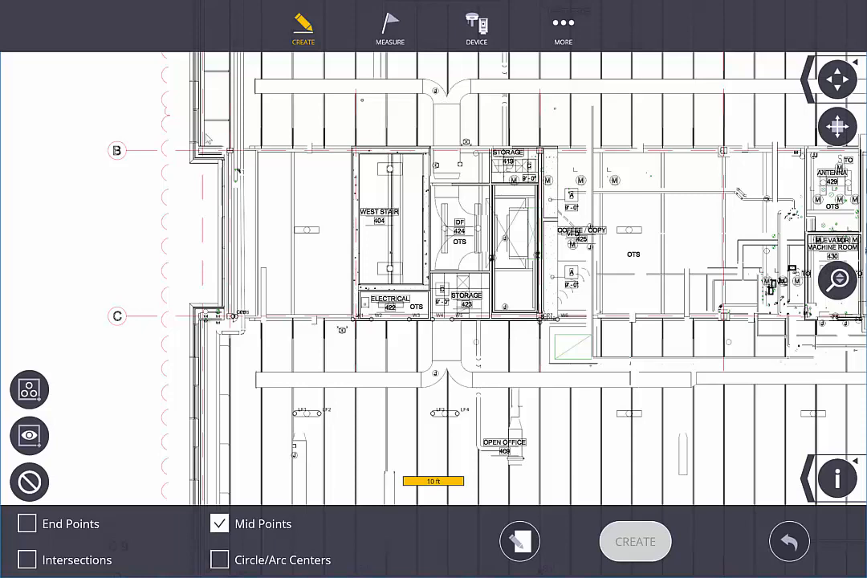
scroll(171, 98, up, 3)
scroll(192, 128, down, 3)
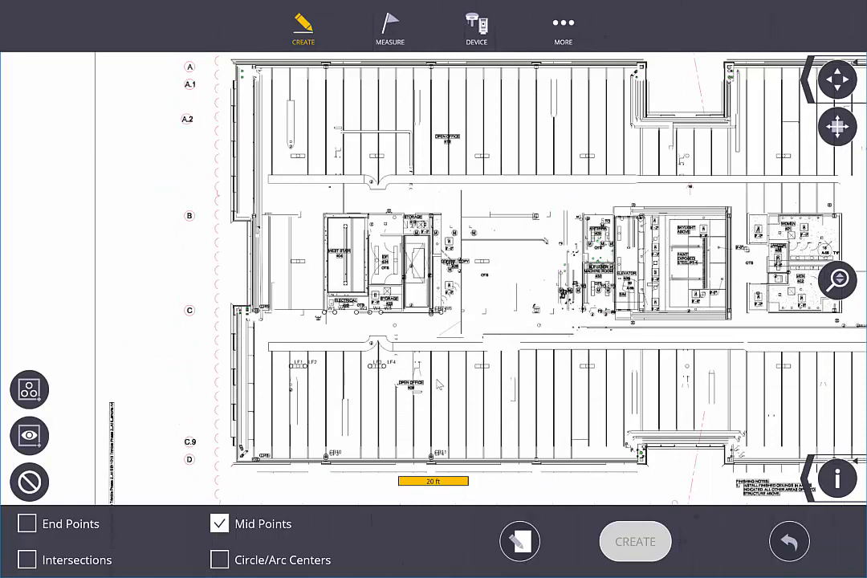
scroll(371, 328, up, 3)
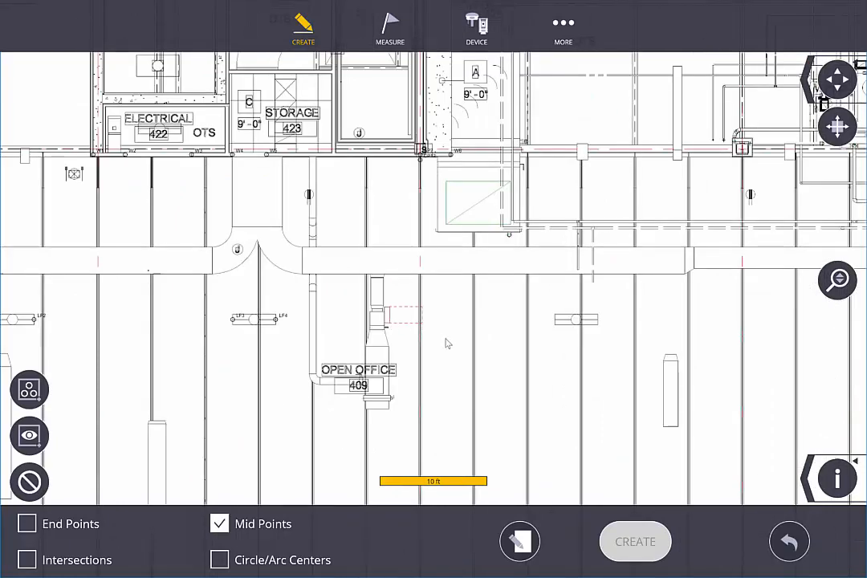